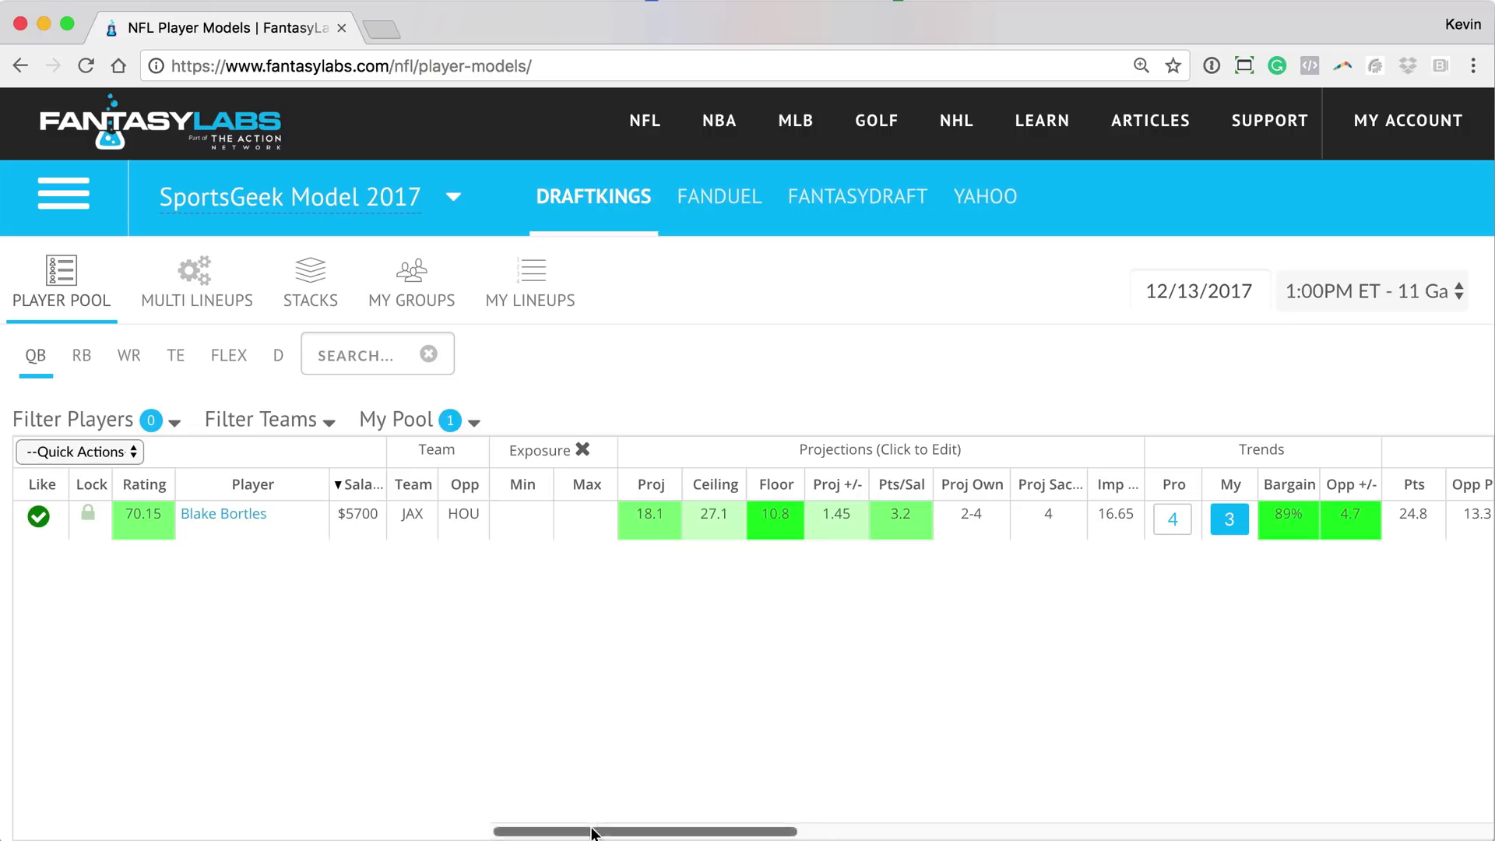
left_click_drag(592, 833, 778, 836)
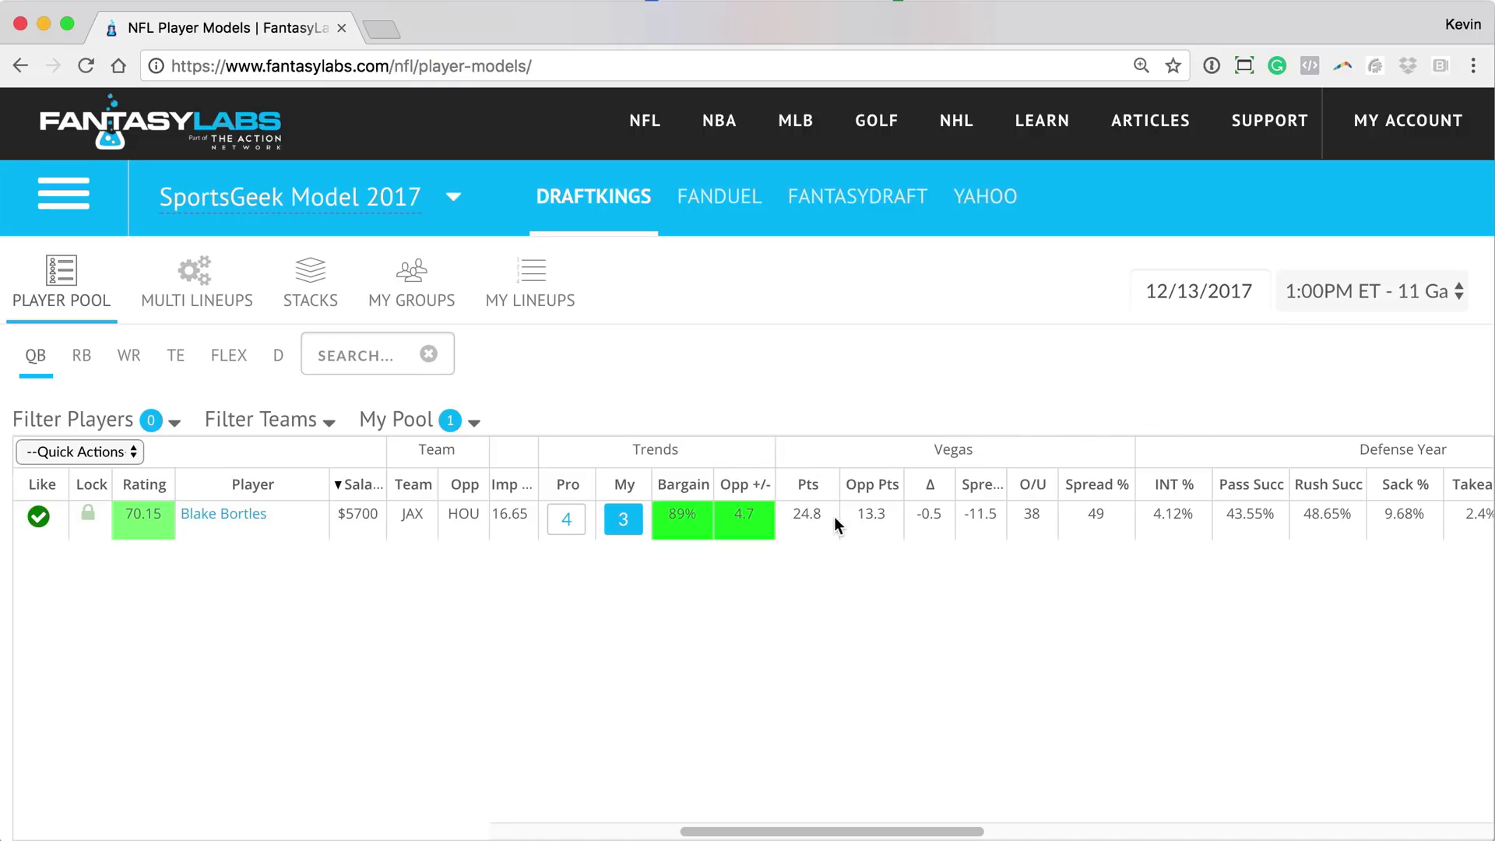
left_click_drag(770, 831, 584, 831)
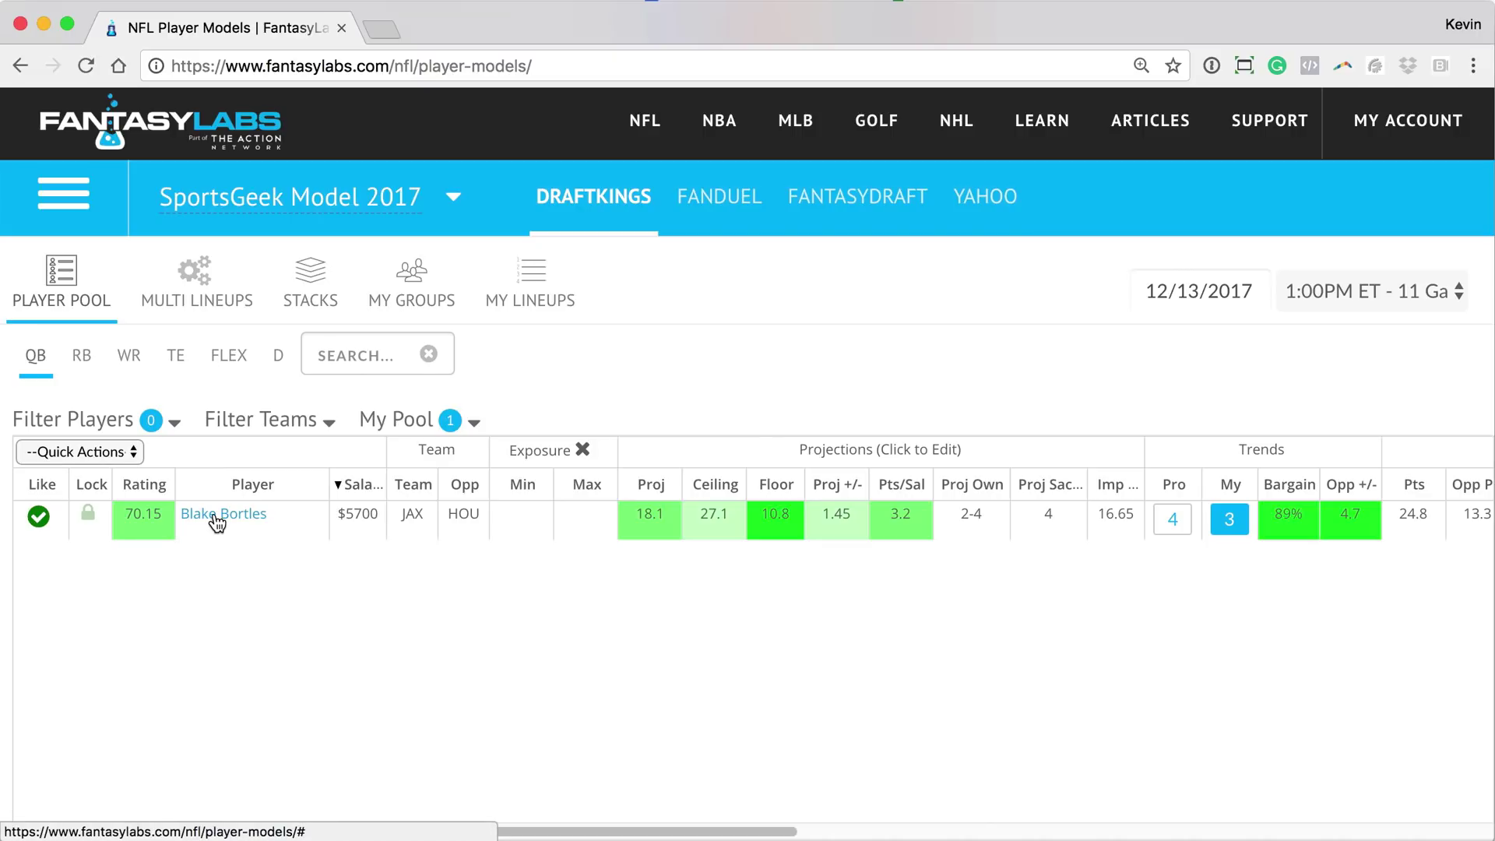
Check Blake Bortles's recent game log, then list the running back pool with Mike Davis.
left_click(217, 518)
left_click(887, 194)
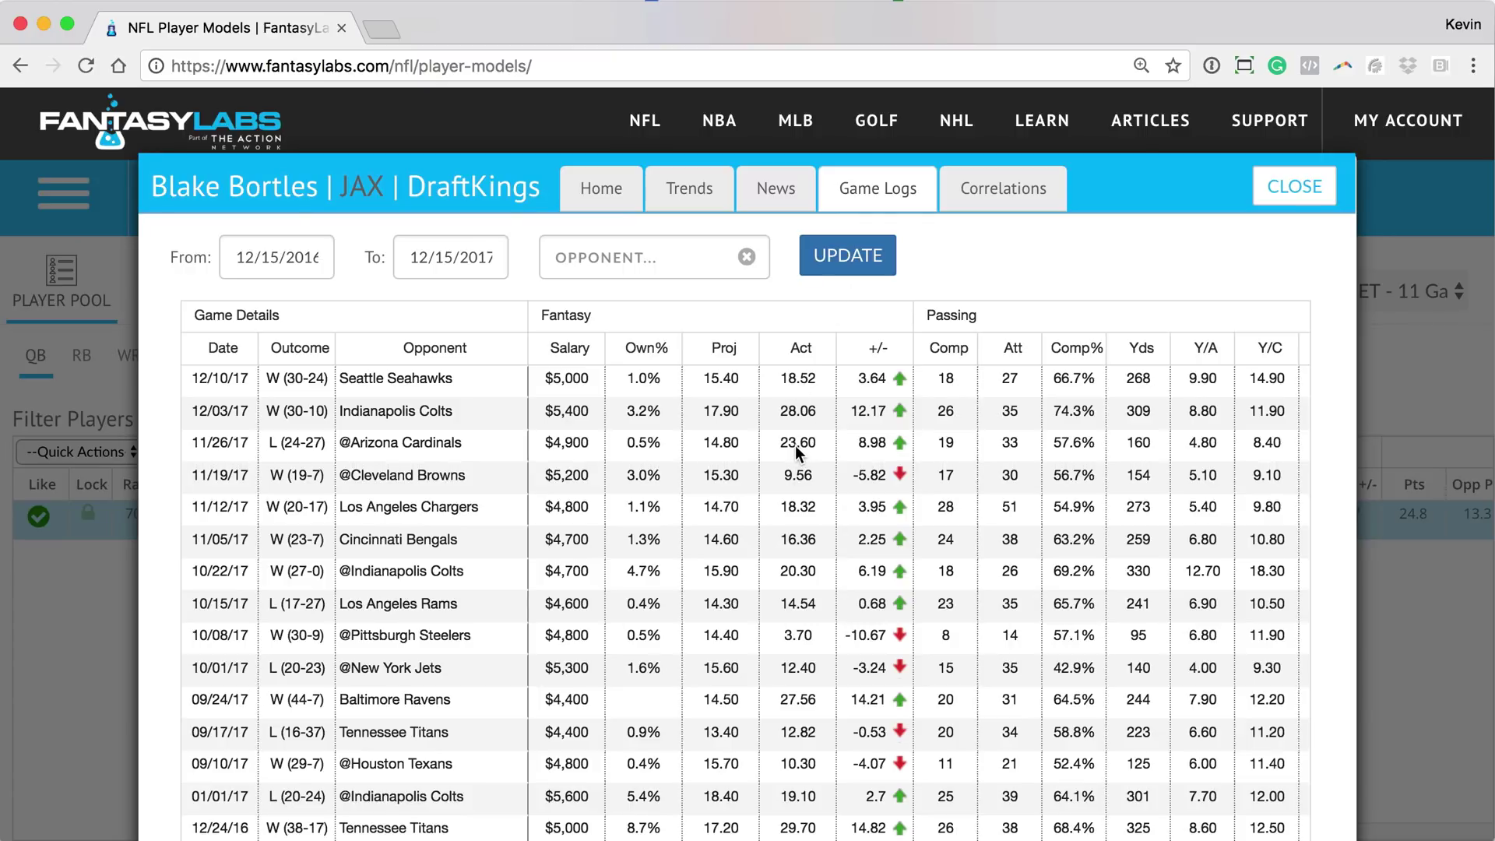
left_click(1299, 192)
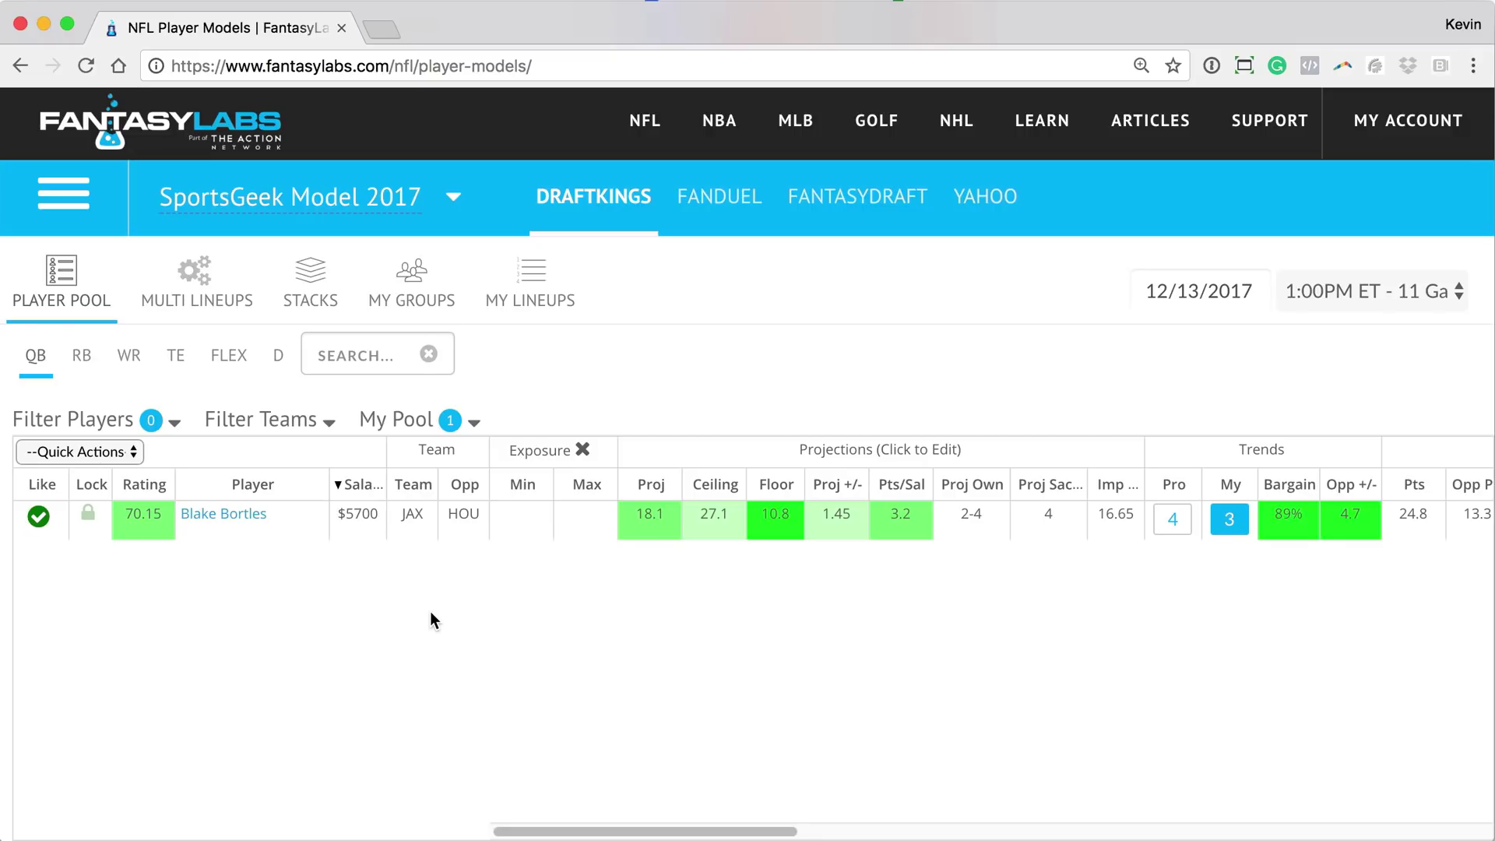
left_click(81, 355)
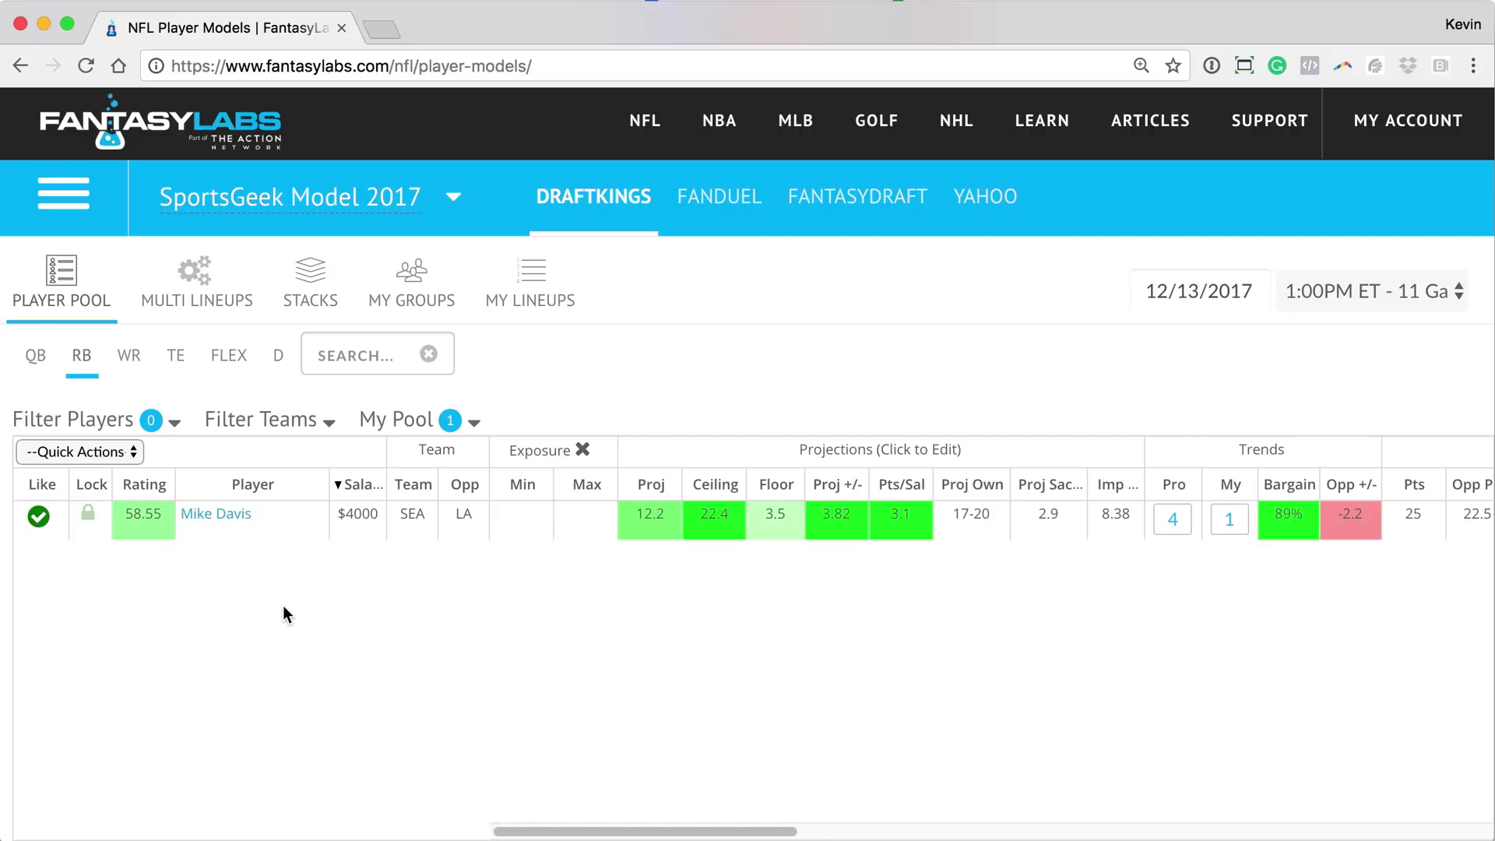
left_click_drag(548, 833, 650, 833)
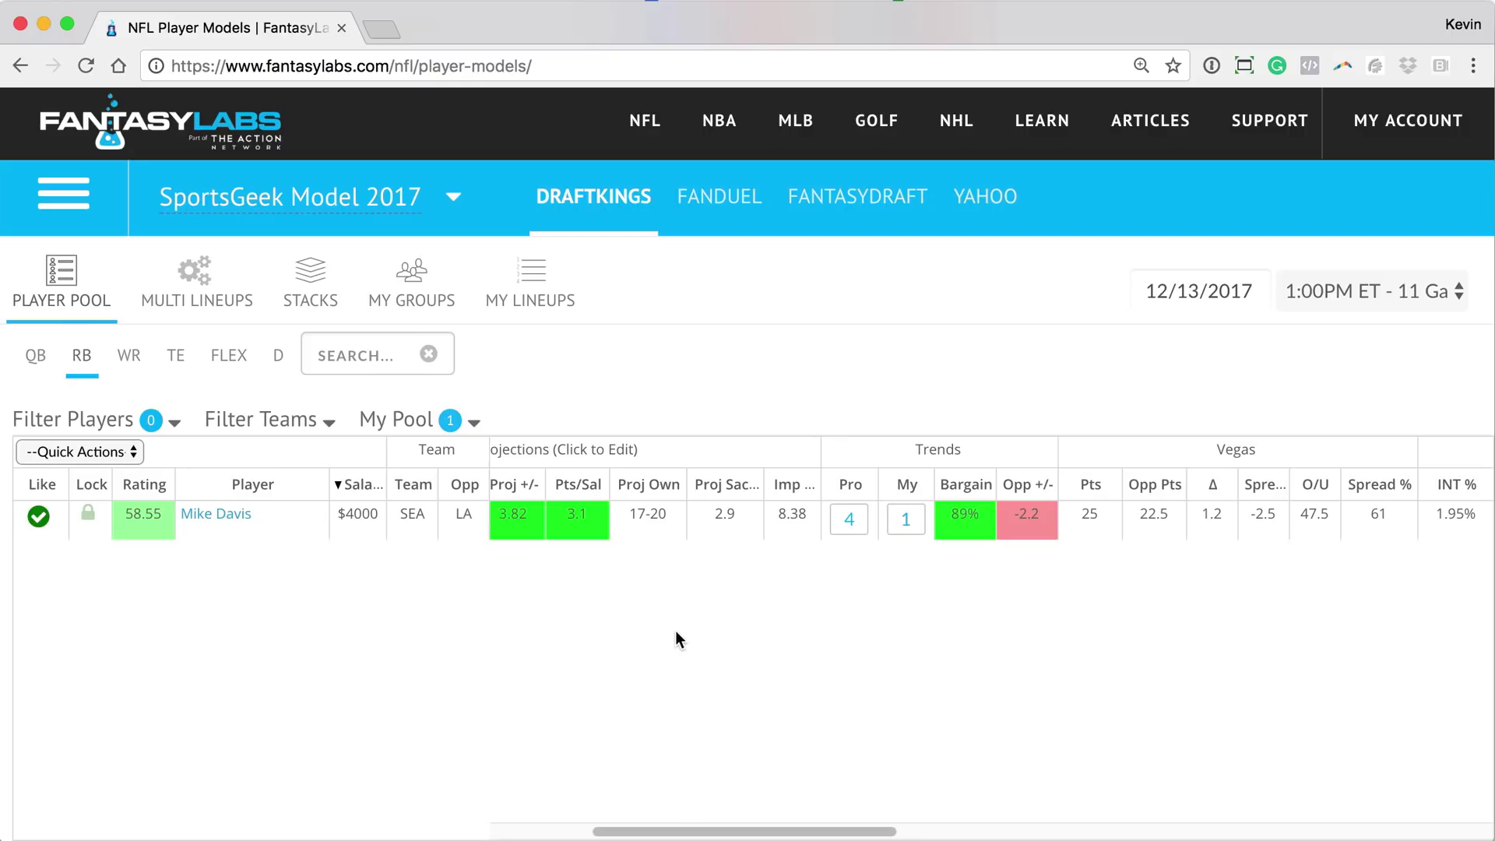
mouse_move(734, 836)
left_mouse_down()
mouse_move(836, 837)
mouse_move(616, 834)
mouse_move(836, 836)
left_mouse_up()
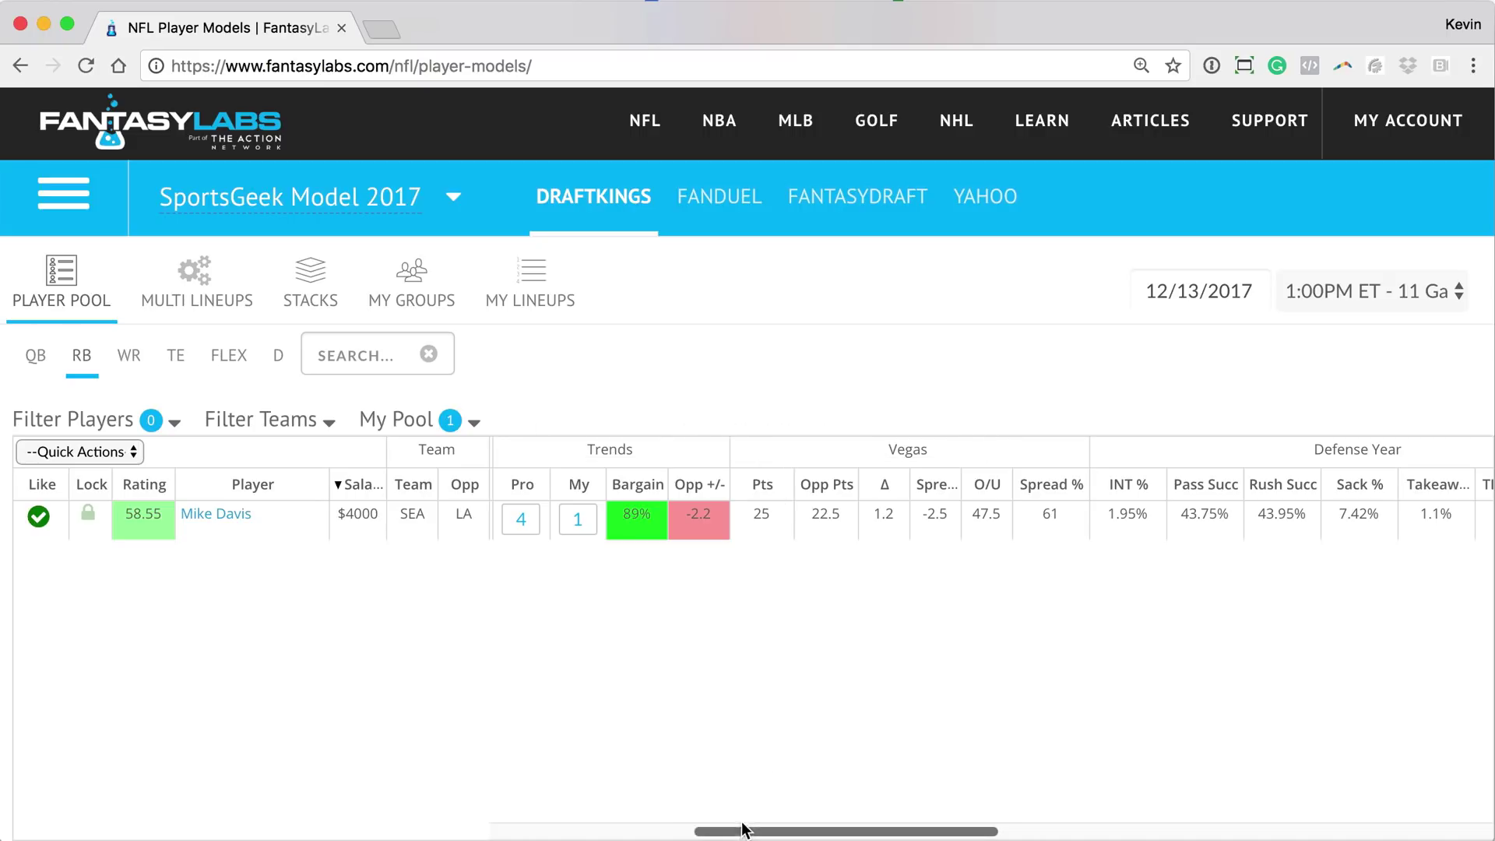
left_click_drag(745, 831, 542, 831)
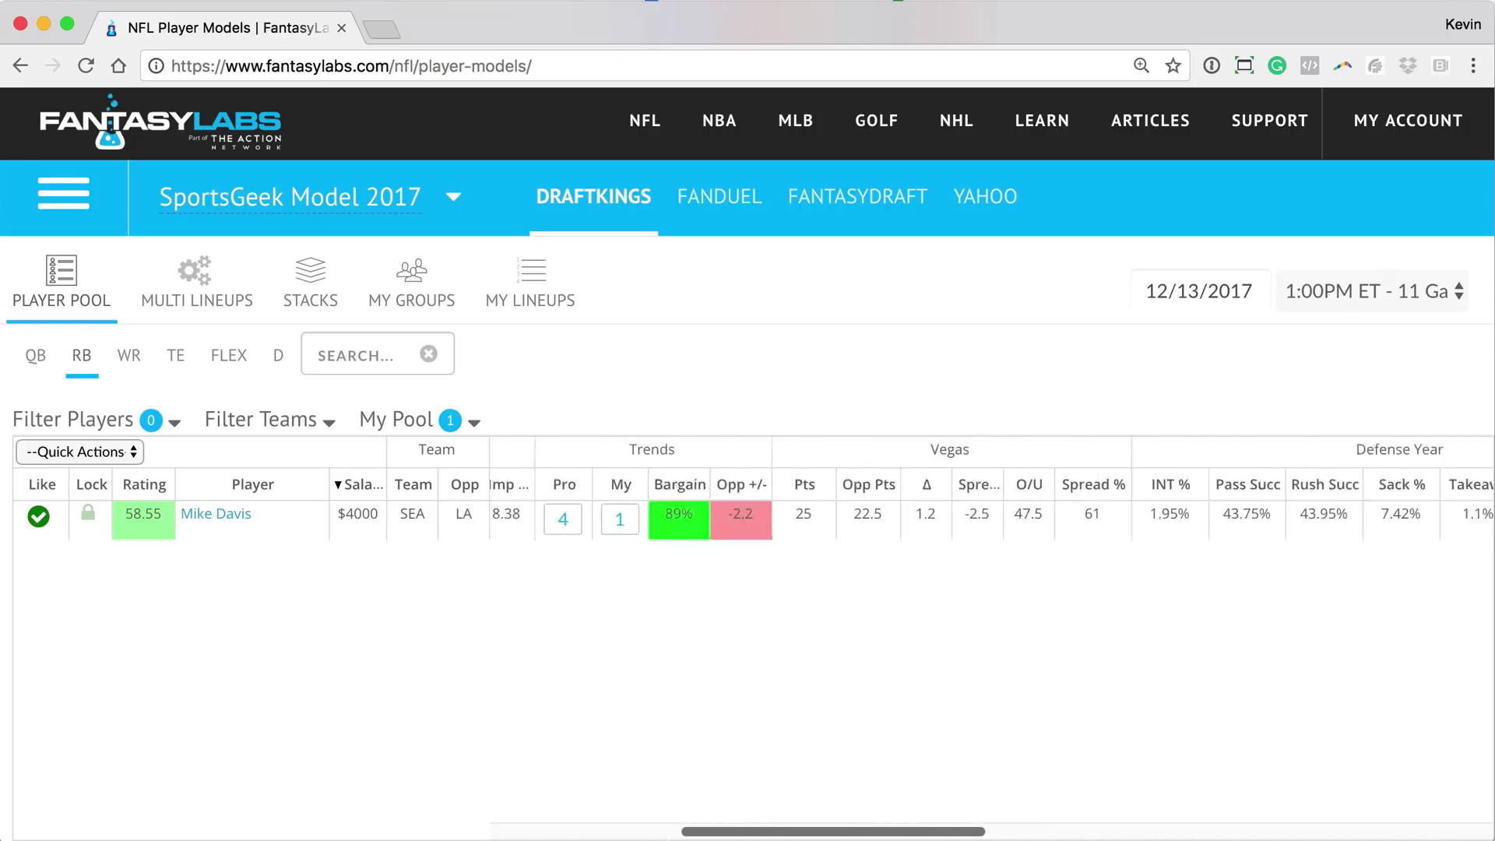
left_click(204, 516)
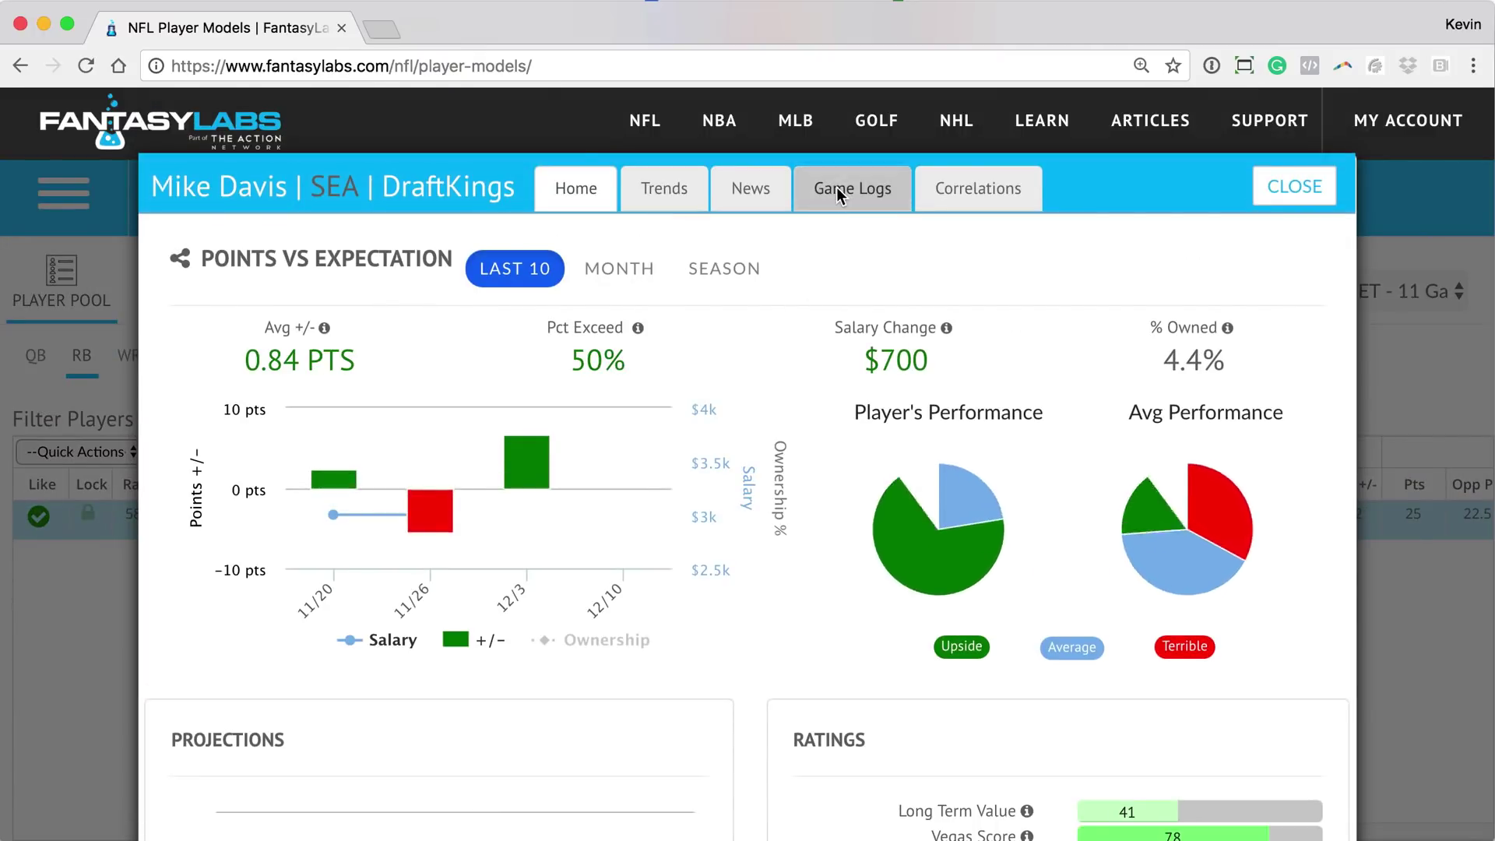
left_click(836, 187)
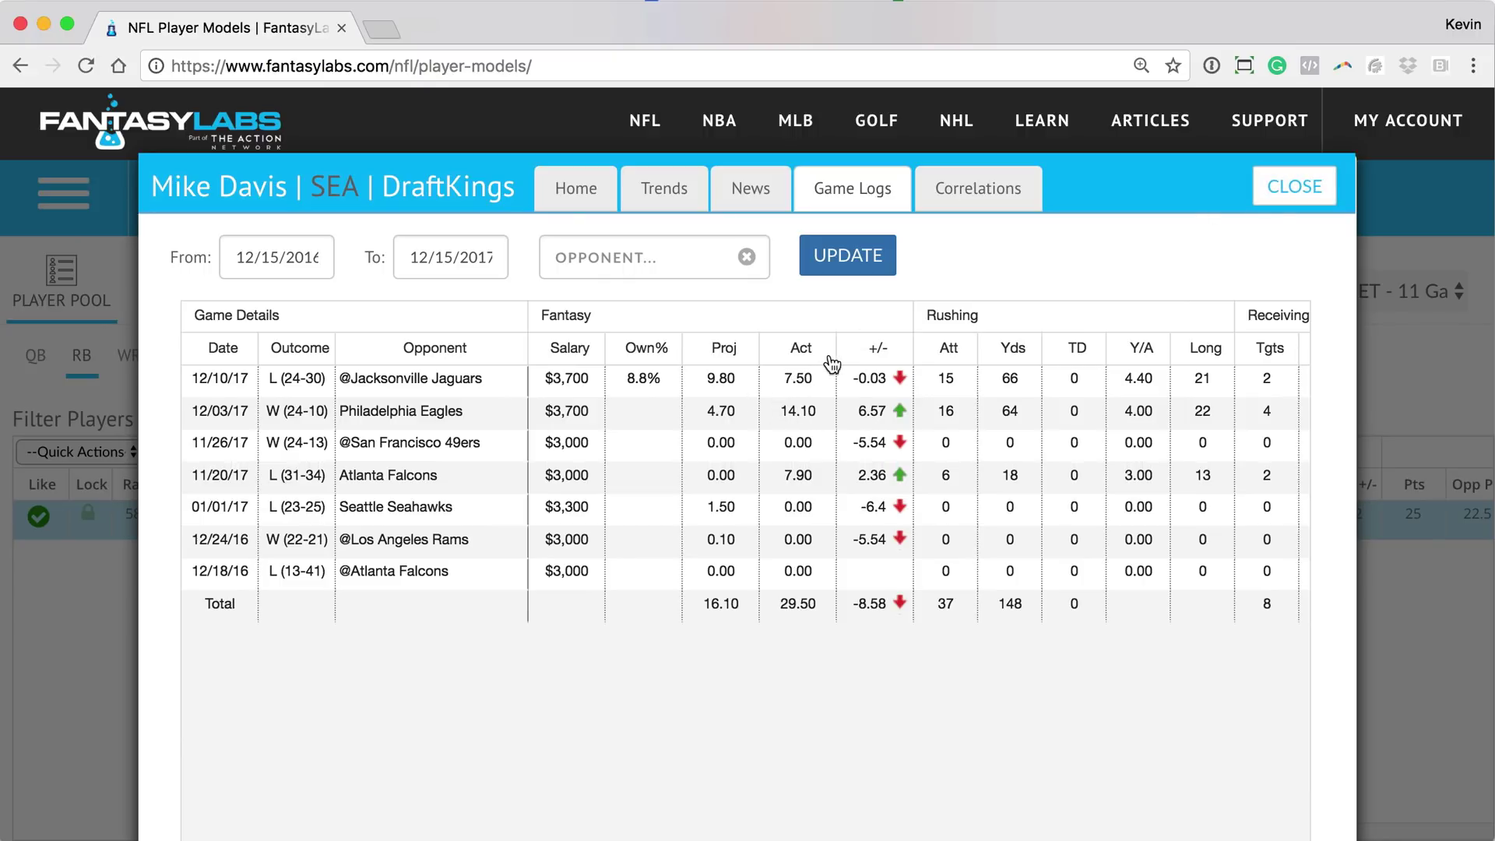
left_click(1279, 195)
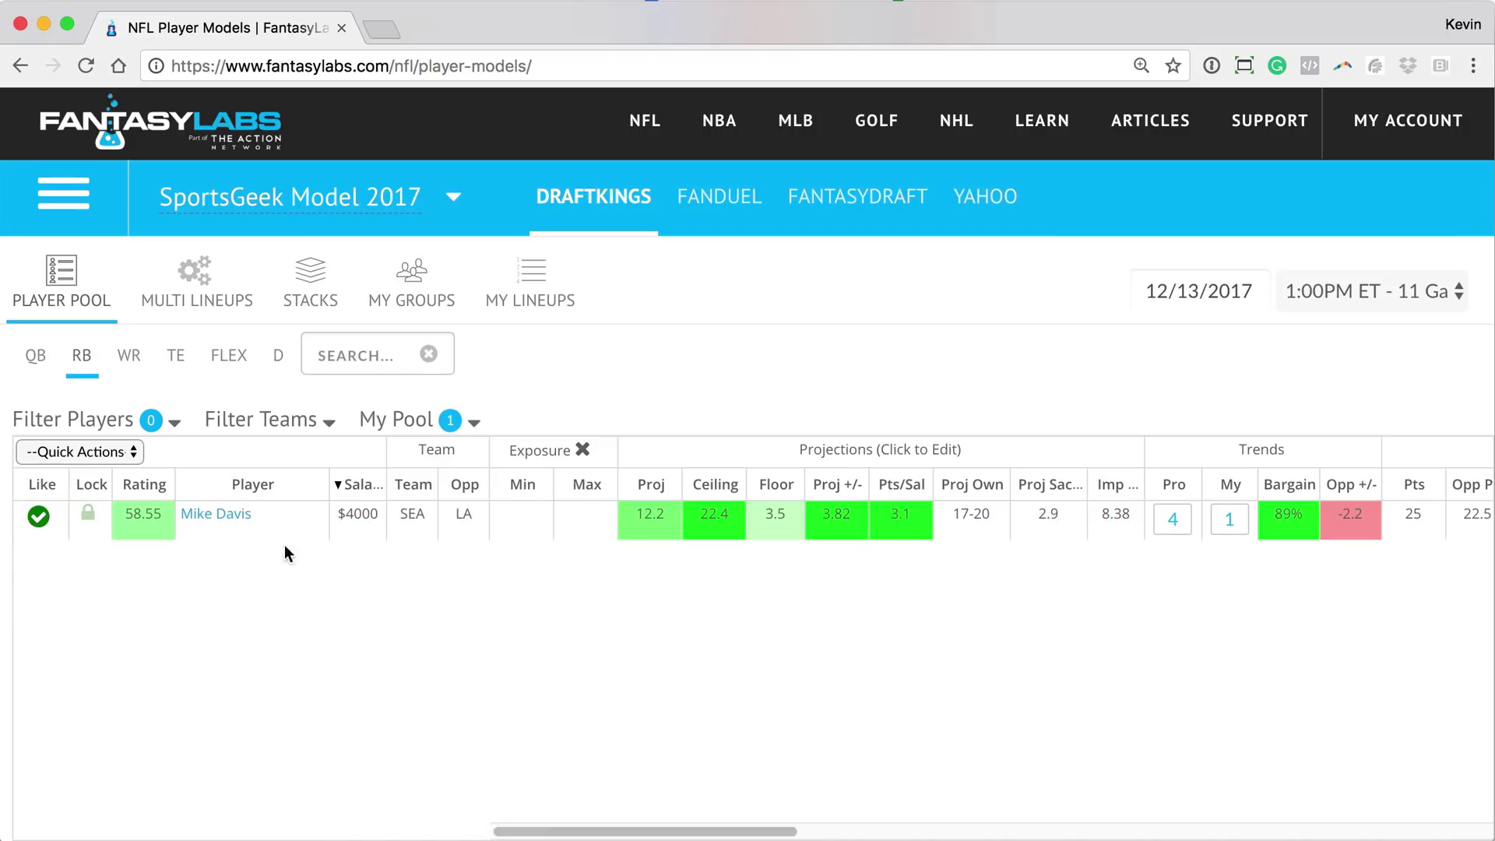
Show the wide receiver pool, with liked players Dede Westbrook and Nelson Agholor.
left_click(129, 356)
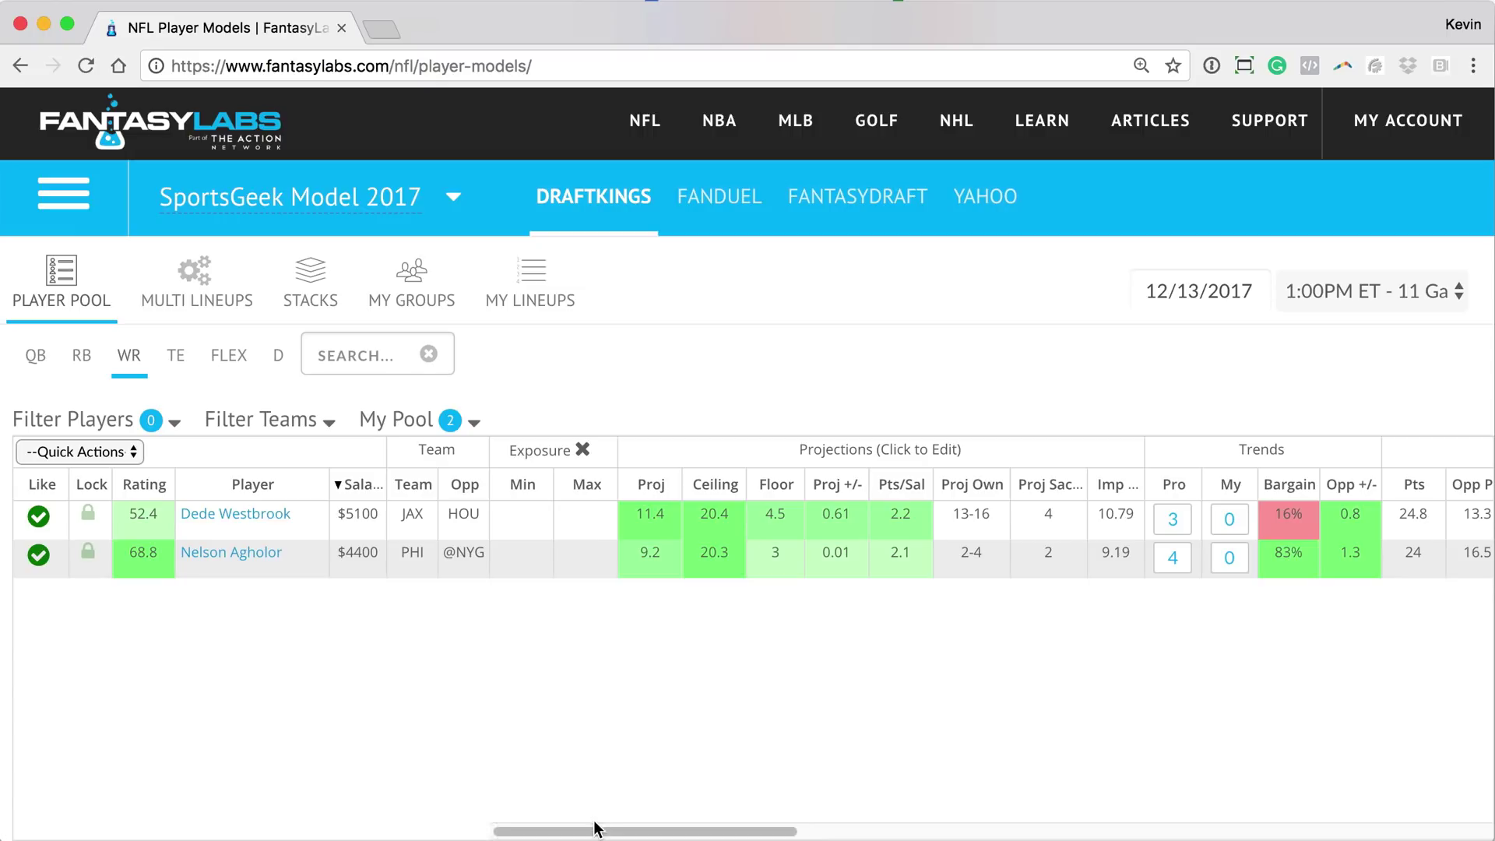
left_click_drag(593, 830, 682, 833)
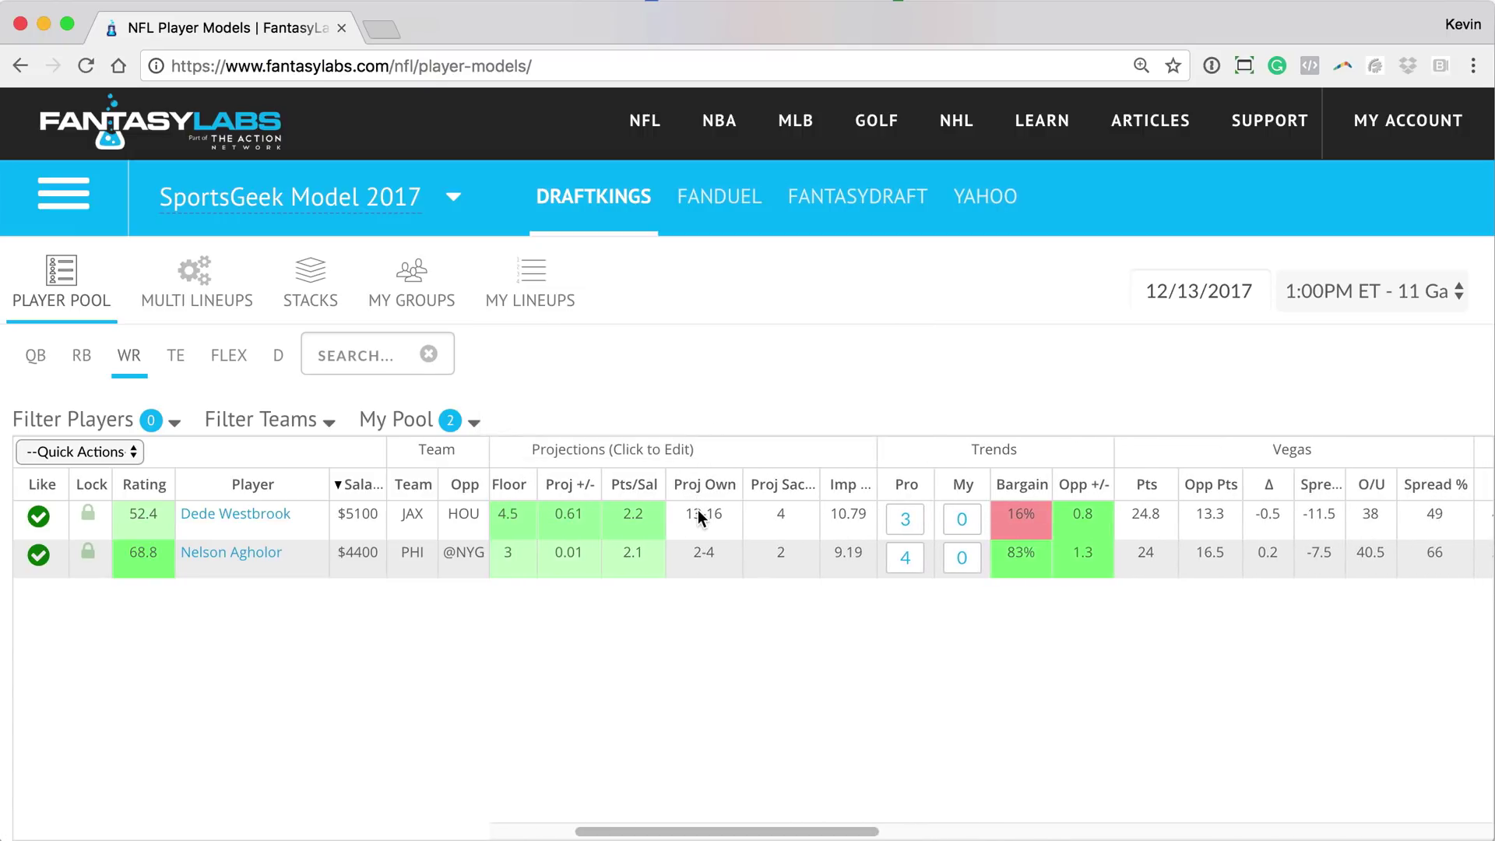
left_click_drag(701, 831, 501, 829)
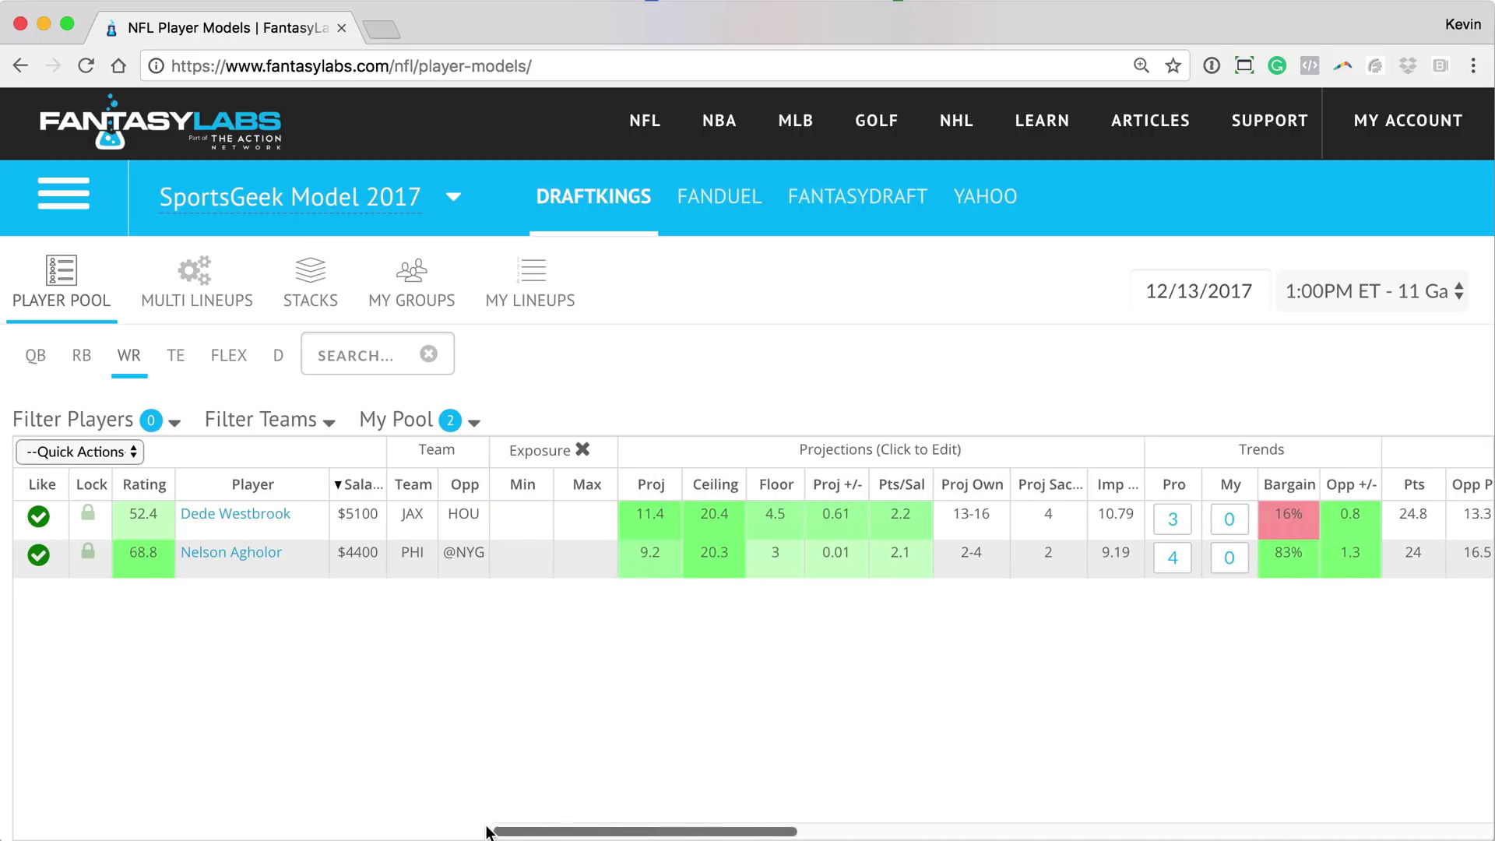
left_click(264, 515)
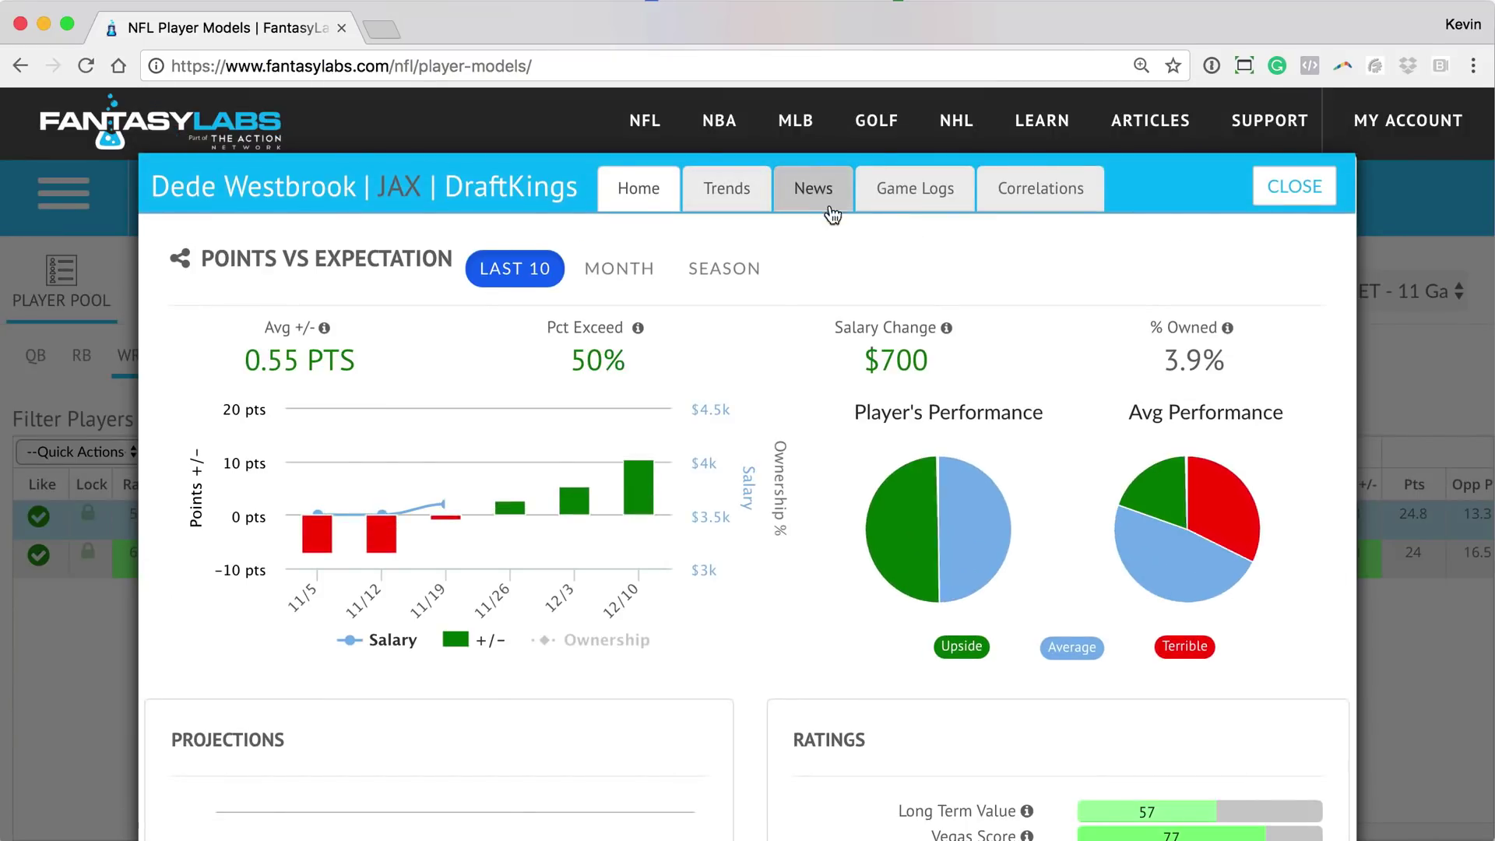
left_click(885, 196)
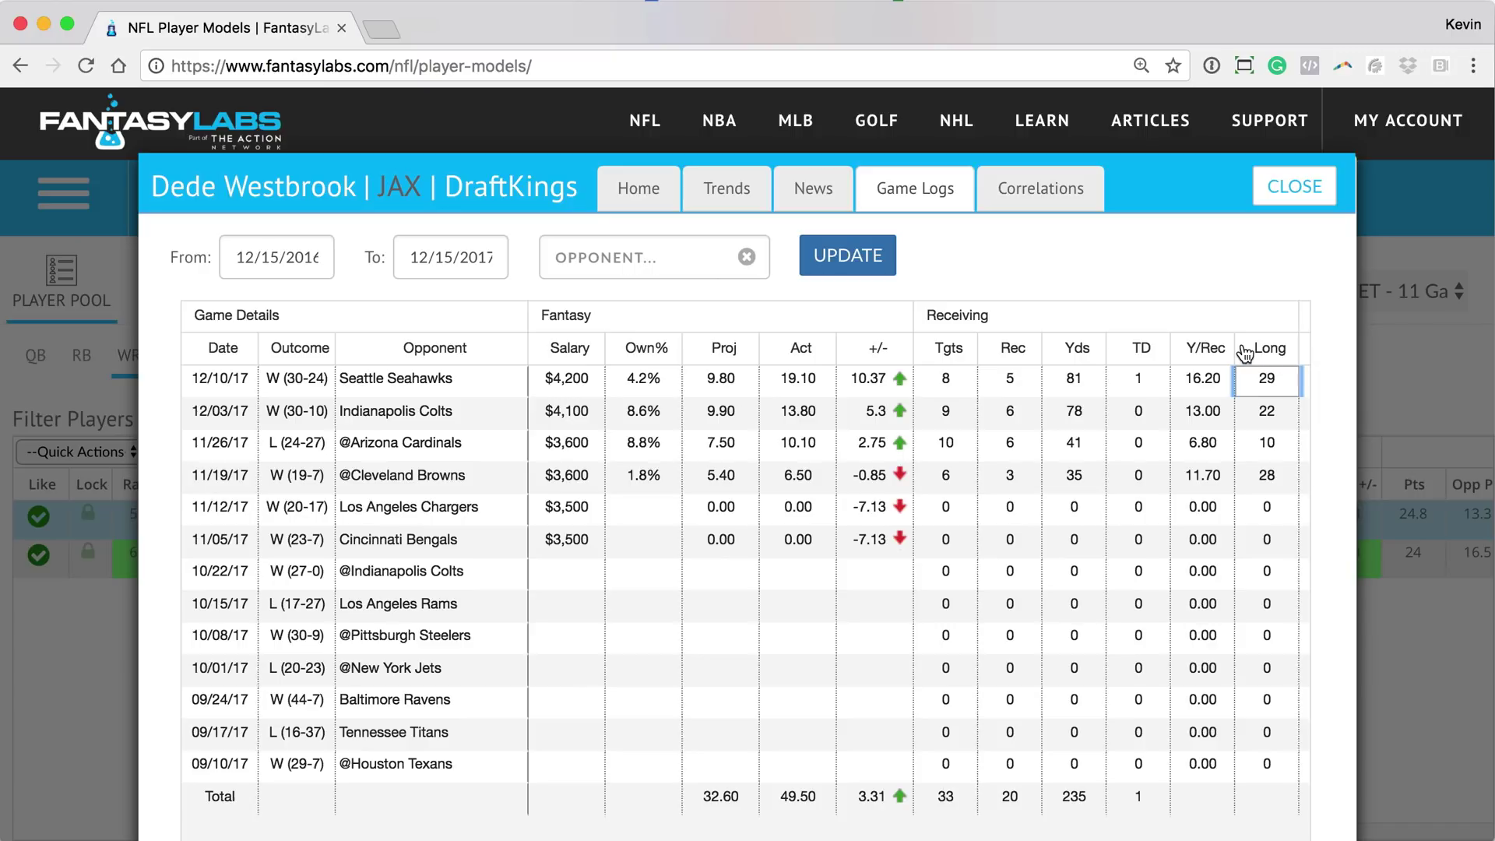
left_click(1285, 201)
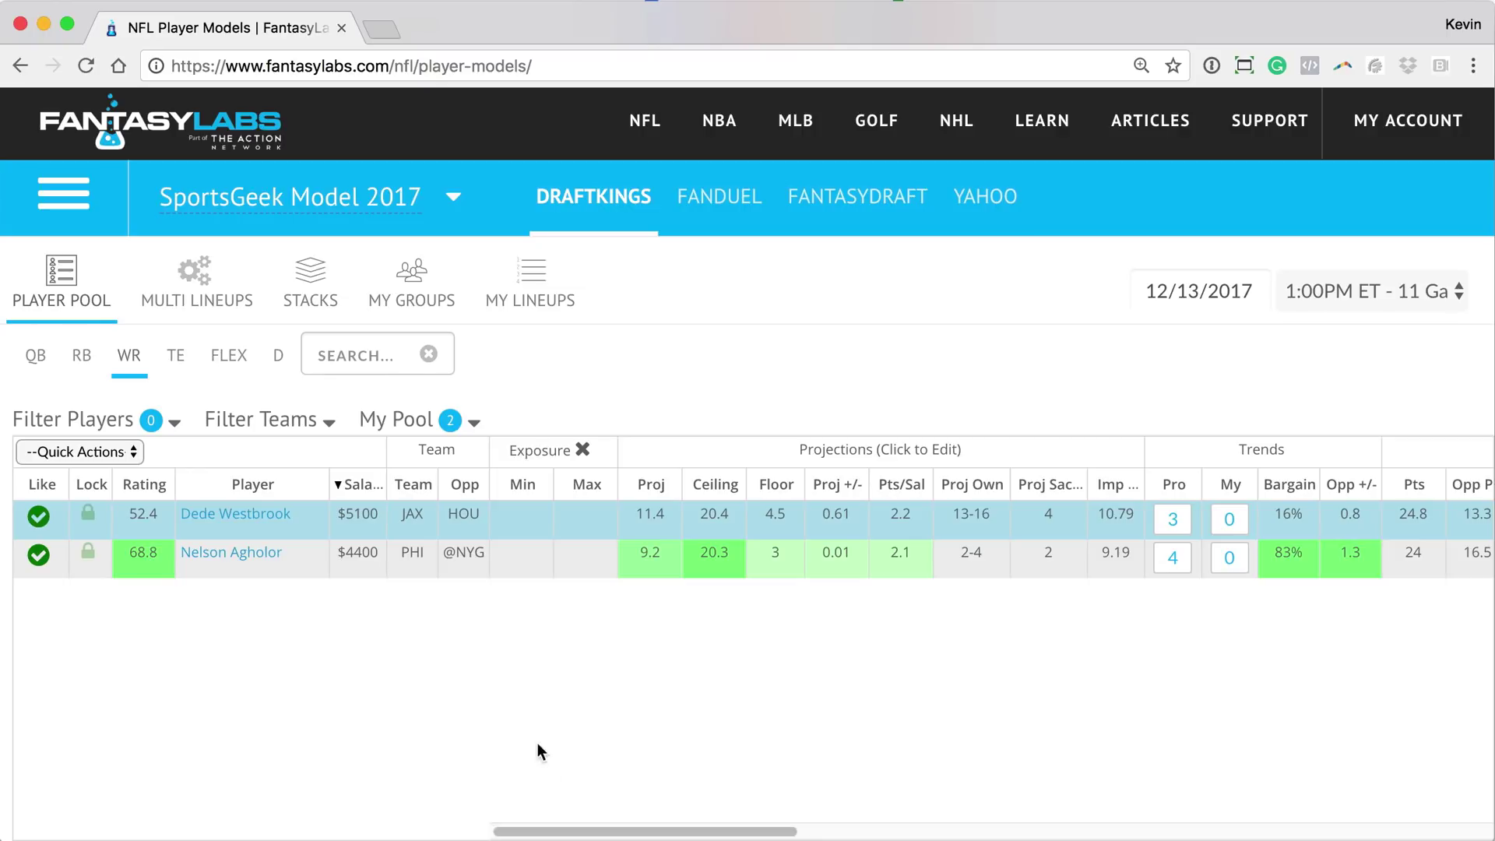
mouse_move(518, 831)
left_mouse_down()
mouse_move(586, 832)
mouse_move(529, 833)
left_mouse_up()
left_click_drag(538, 831, 719, 836)
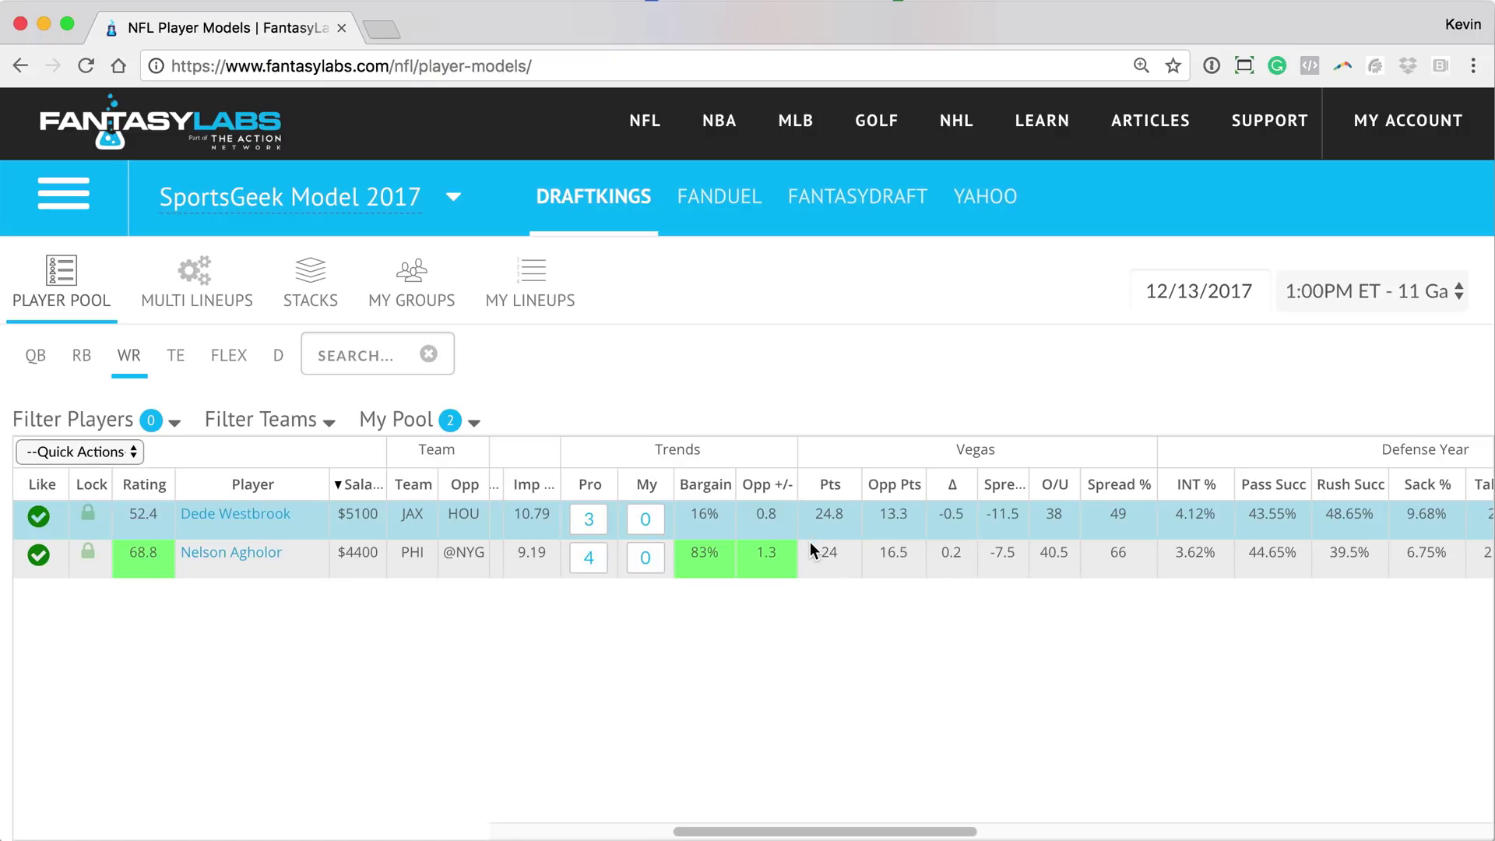
left_click_drag(684, 836, 502, 837)
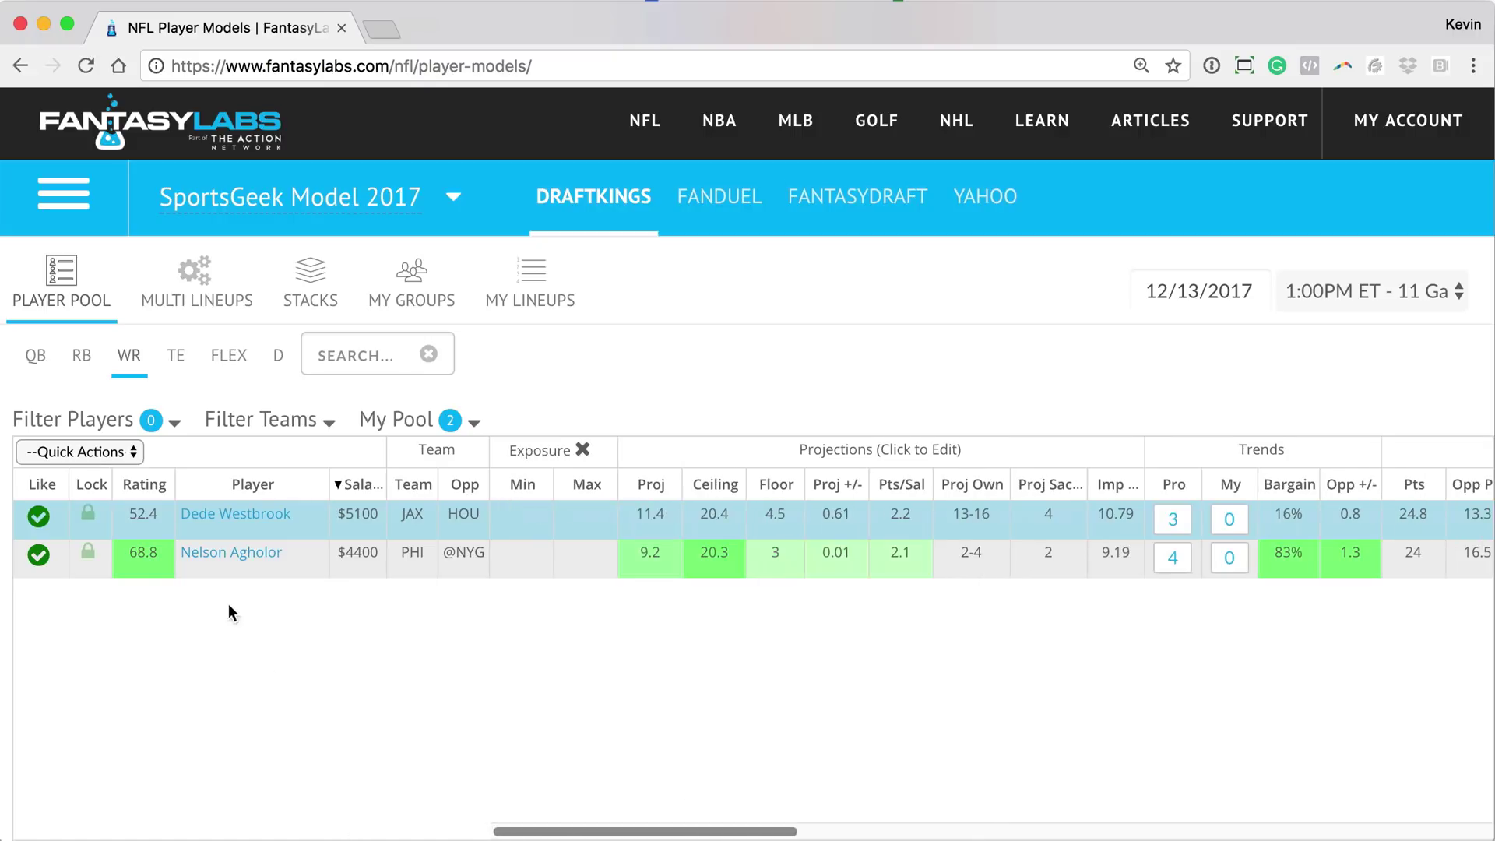
left_click(231, 554)
left_click(902, 201)
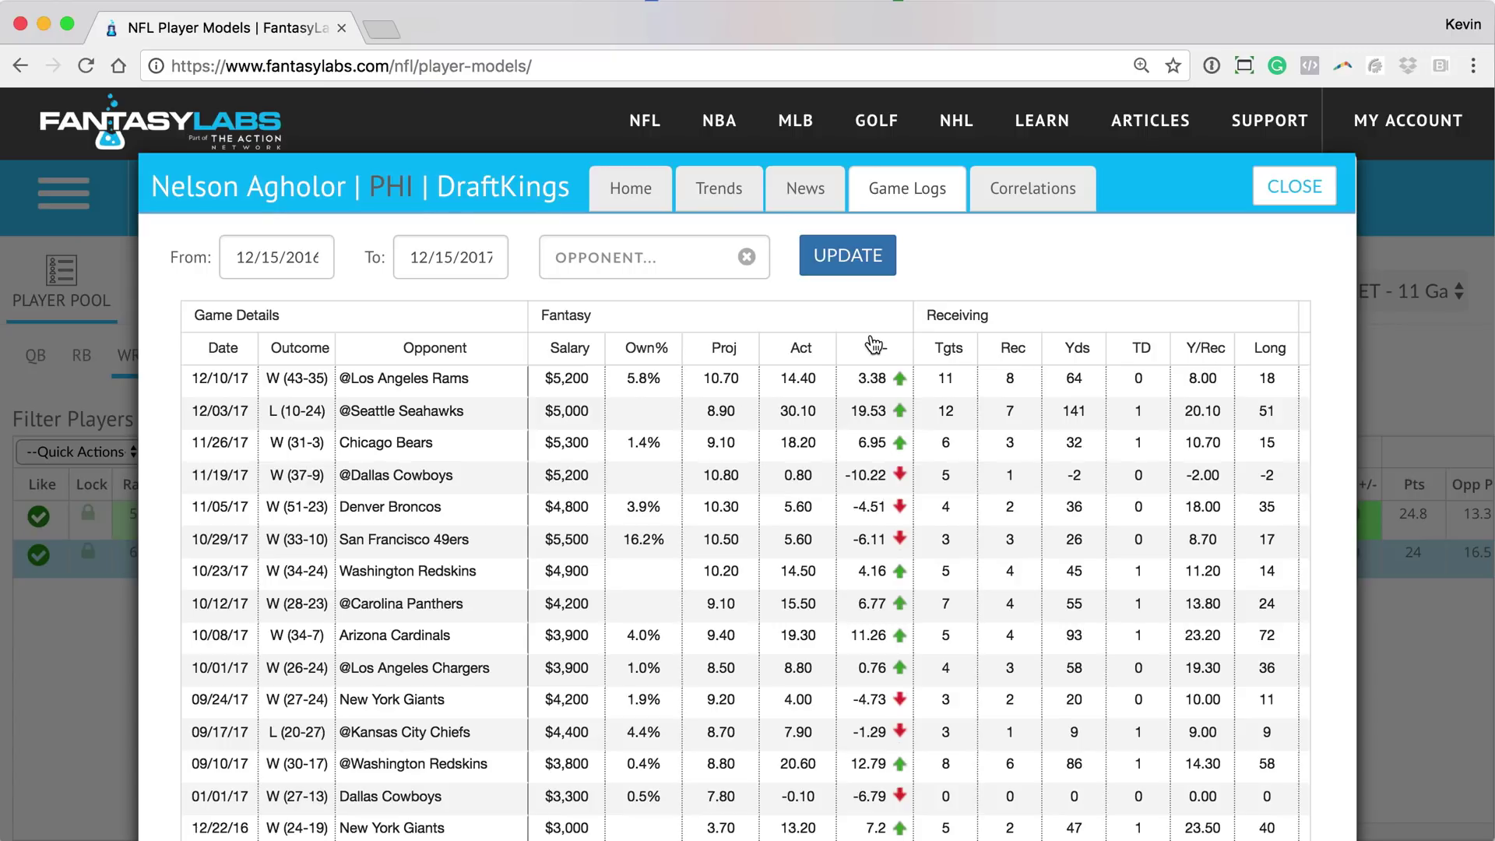
left_click(1285, 189)
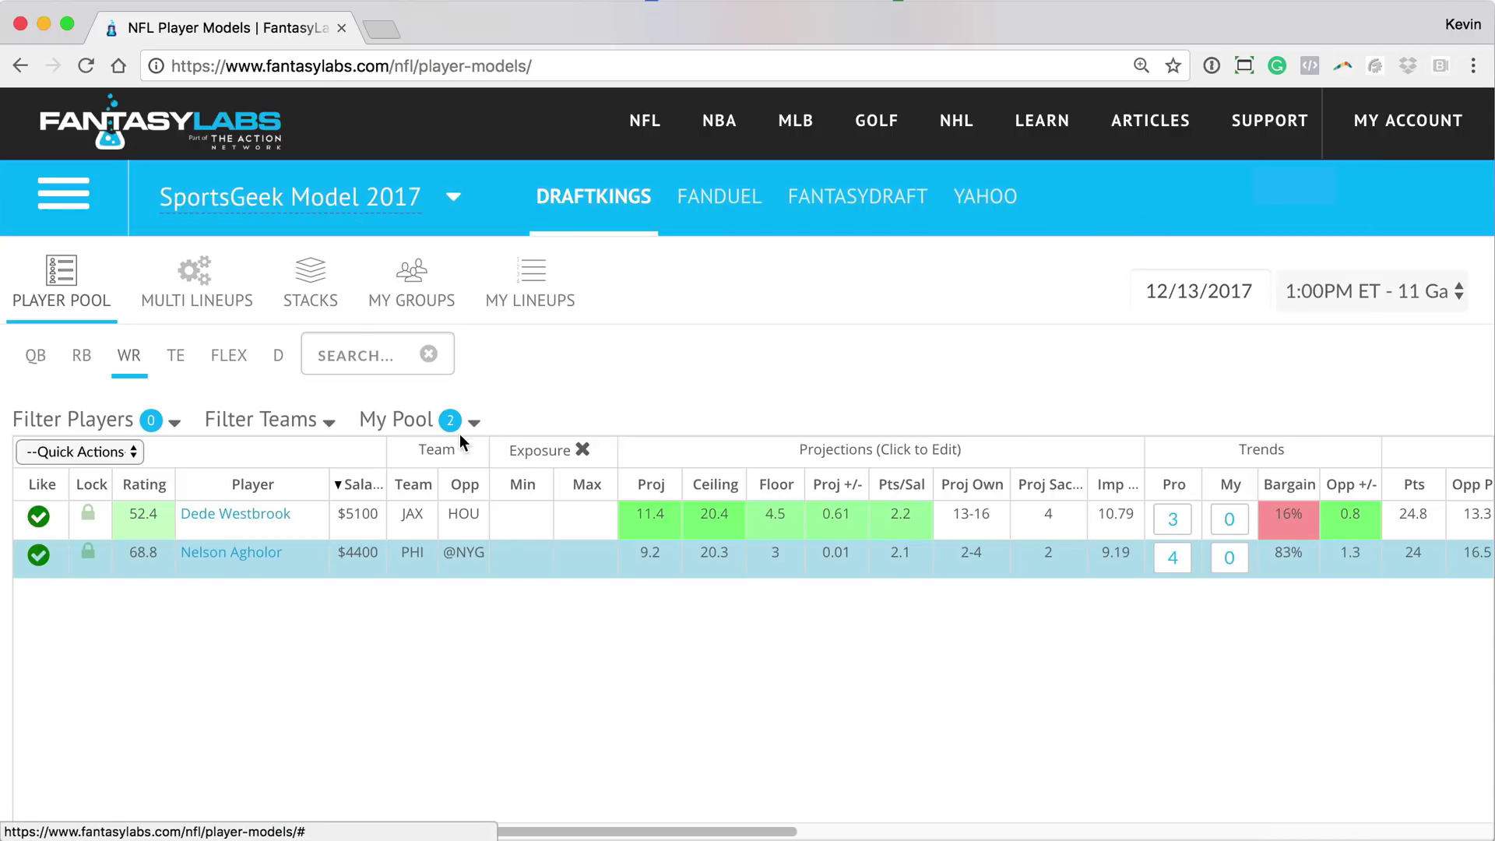
scroll(613, 837, "right", 3)
scroll(584, 836, "left", 3)
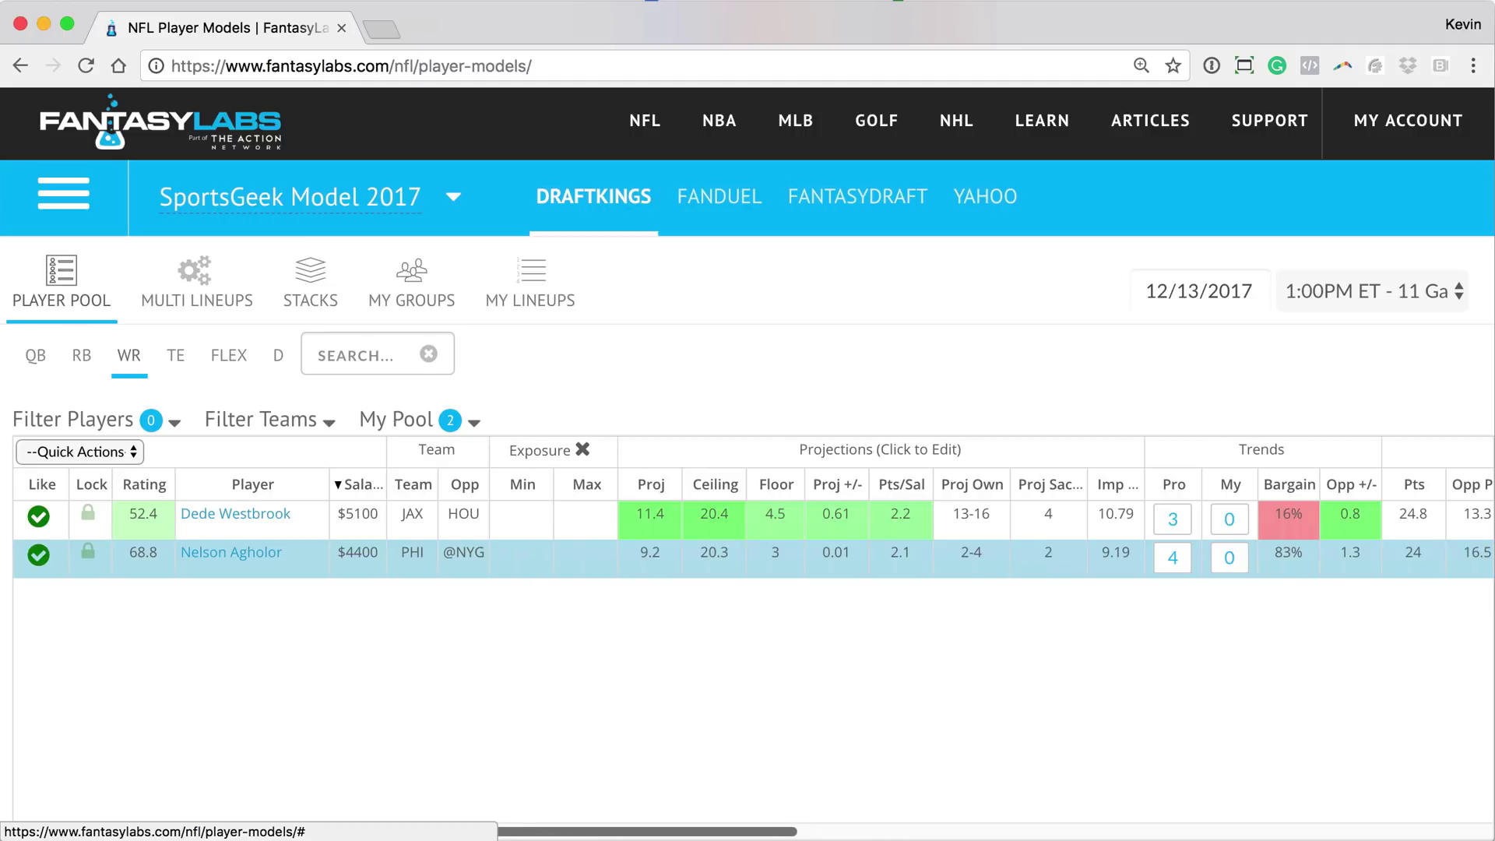
scroll(538, 836, "right", 2)
scroll(584, 837, "right", 2)
scroll(631, 836, "right", 2)
scroll(683, 836, "right", 2)
scroll(584, 834, "left", 3)
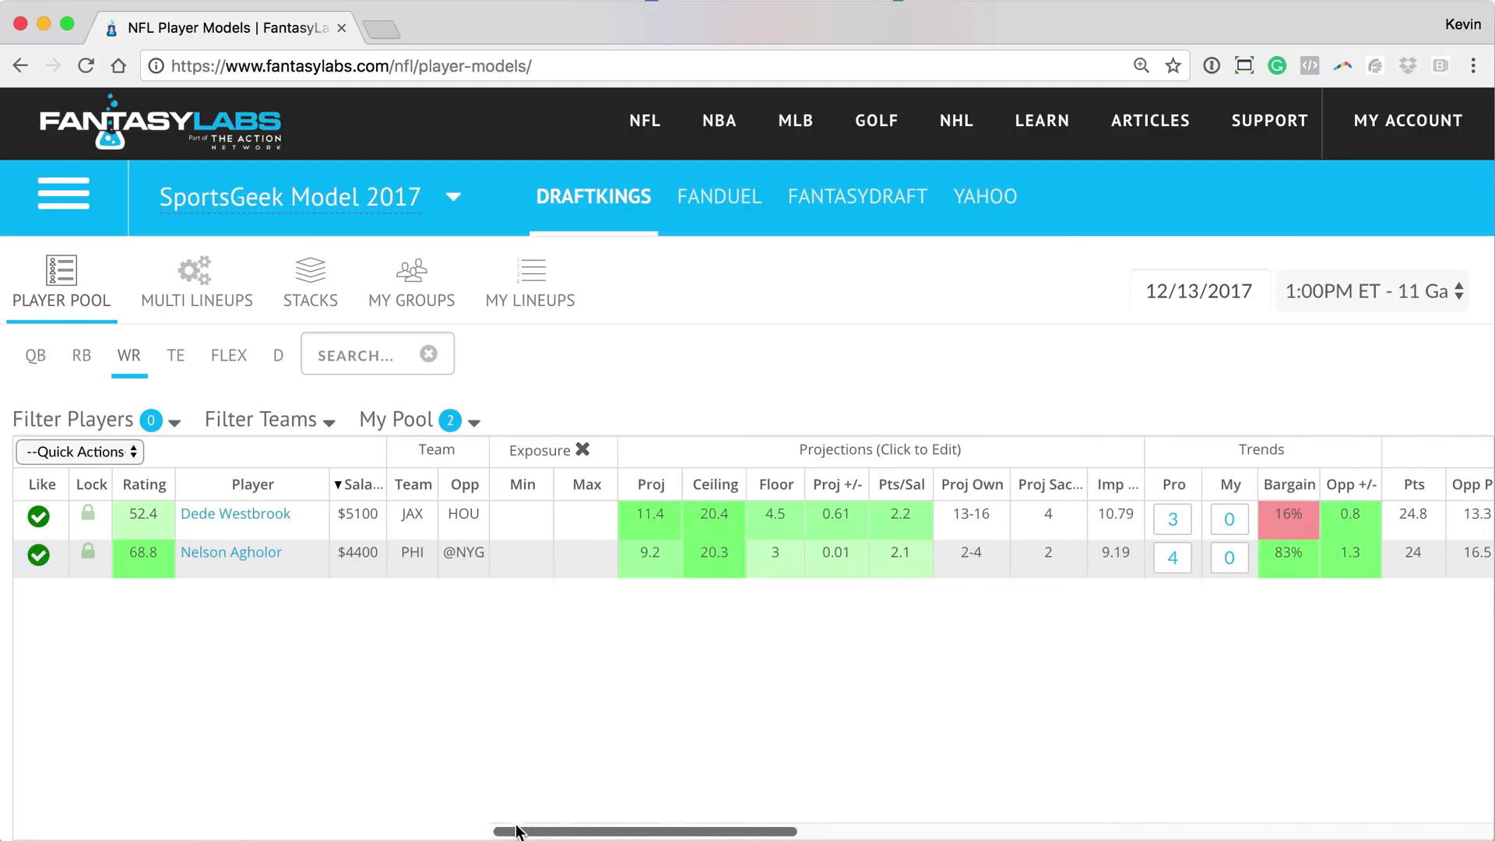
Filter the pool to tight ends and open Vernon Davis's player details.
left_click(176, 355)
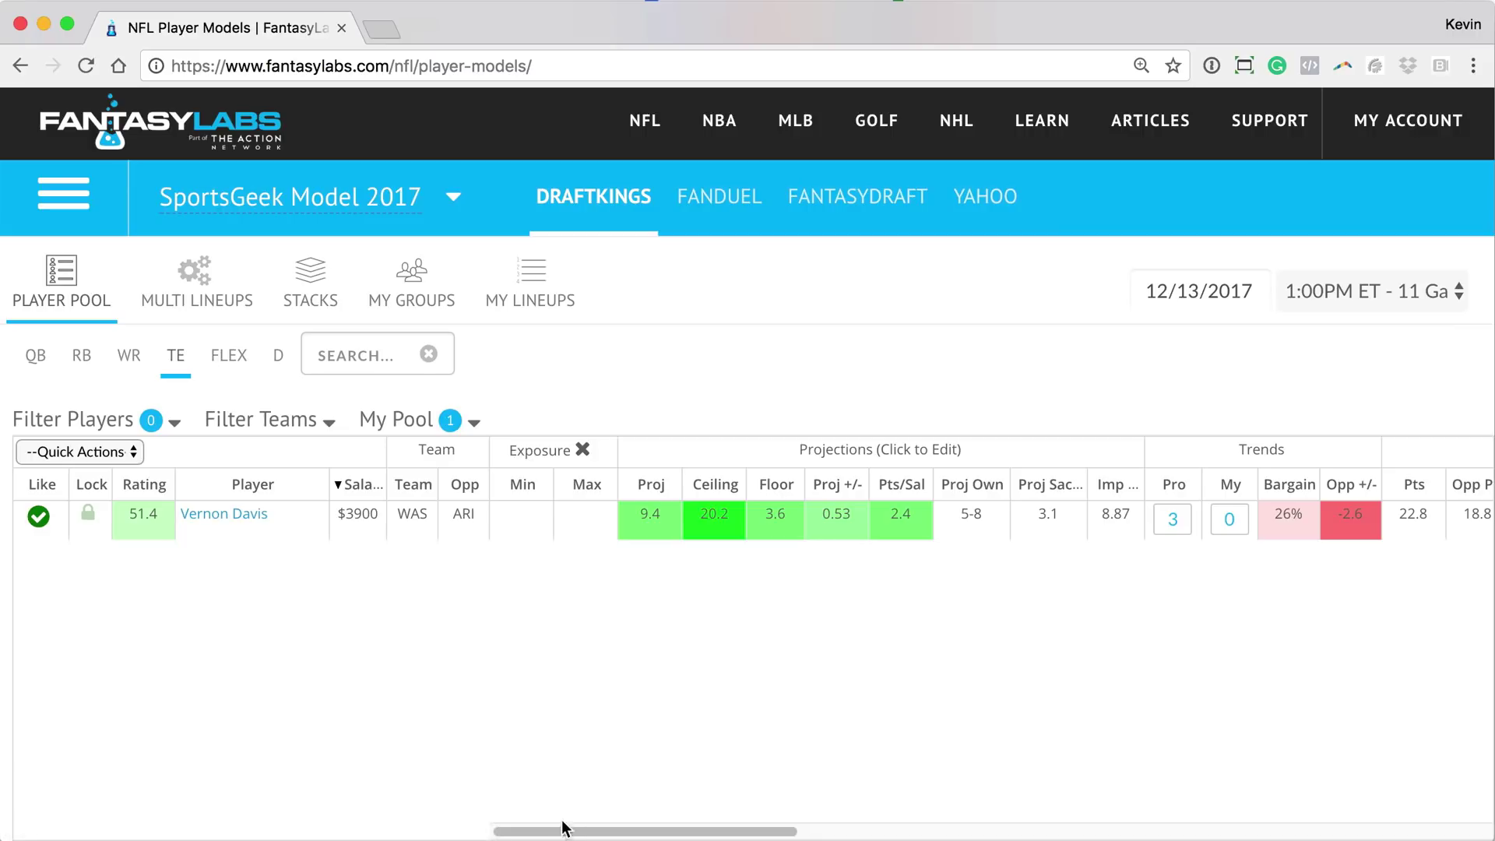
left_click_drag(560, 833, 795, 832)
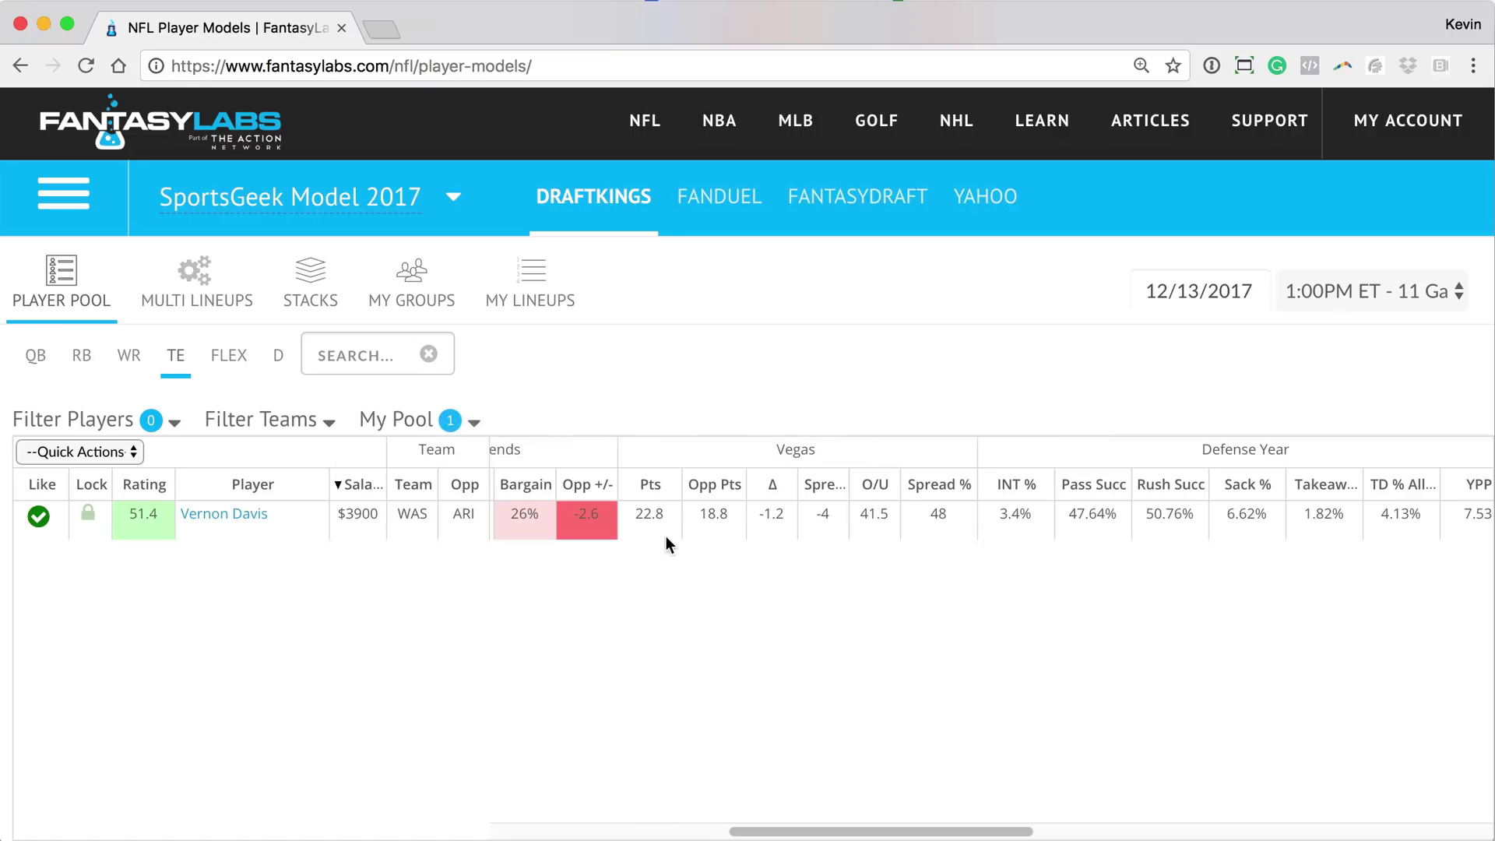
scroll(599, 823, "left", 6)
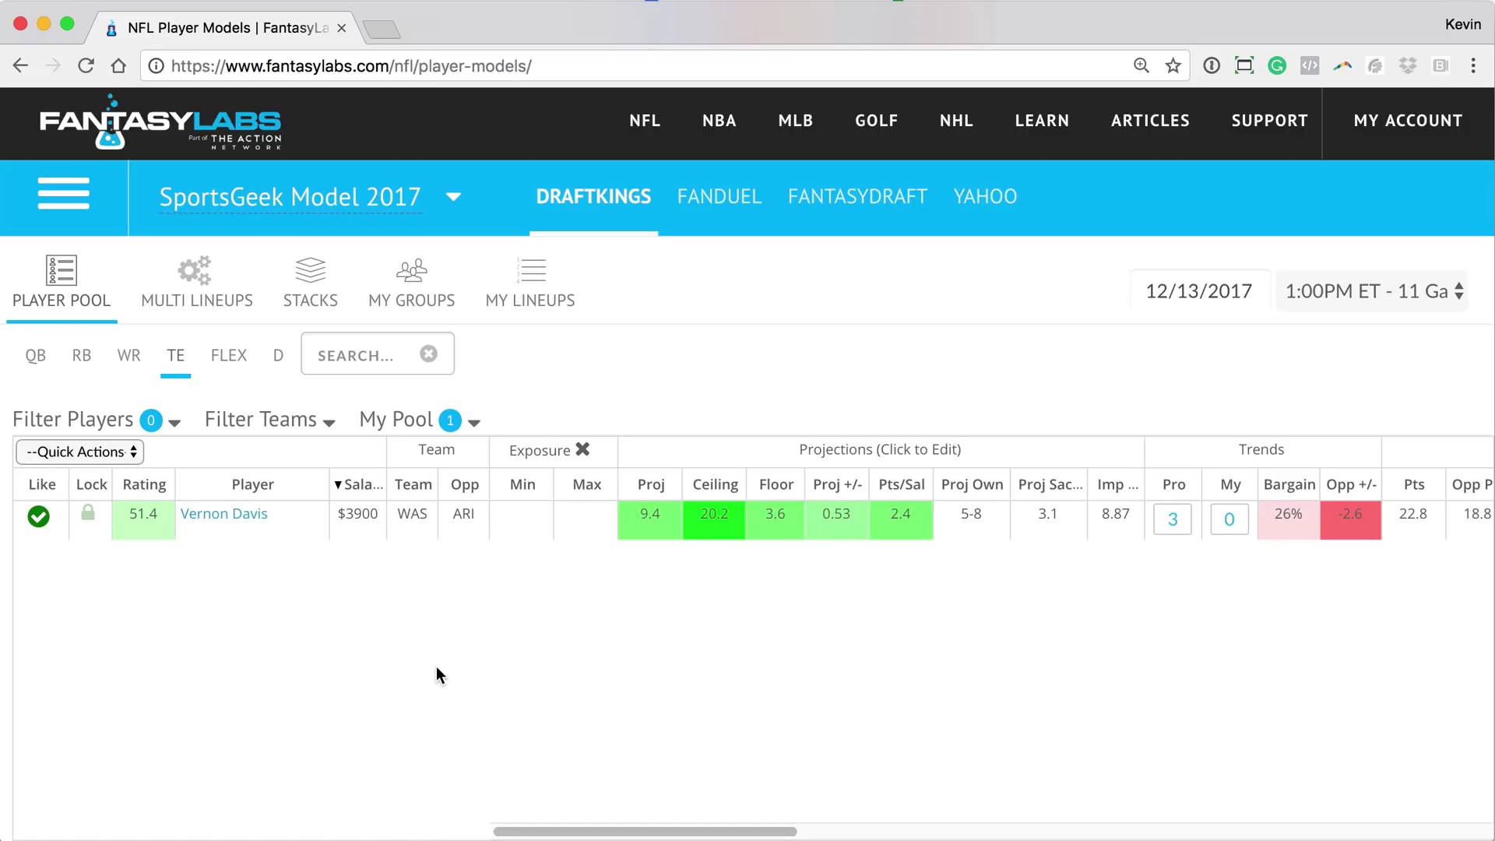
left_click(239, 522)
left_click(890, 190)
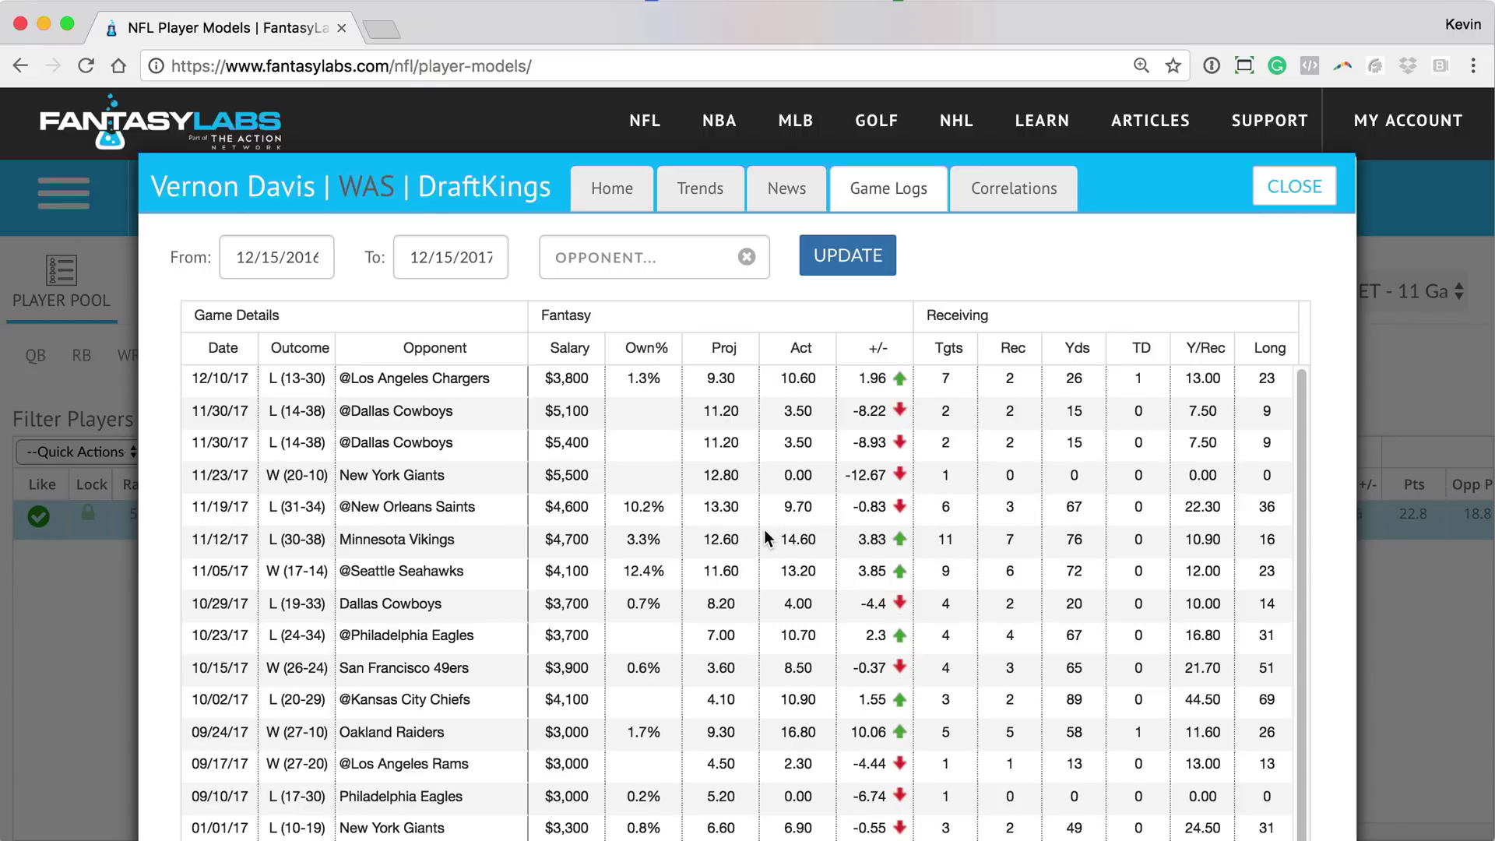
left_click(1292, 192)
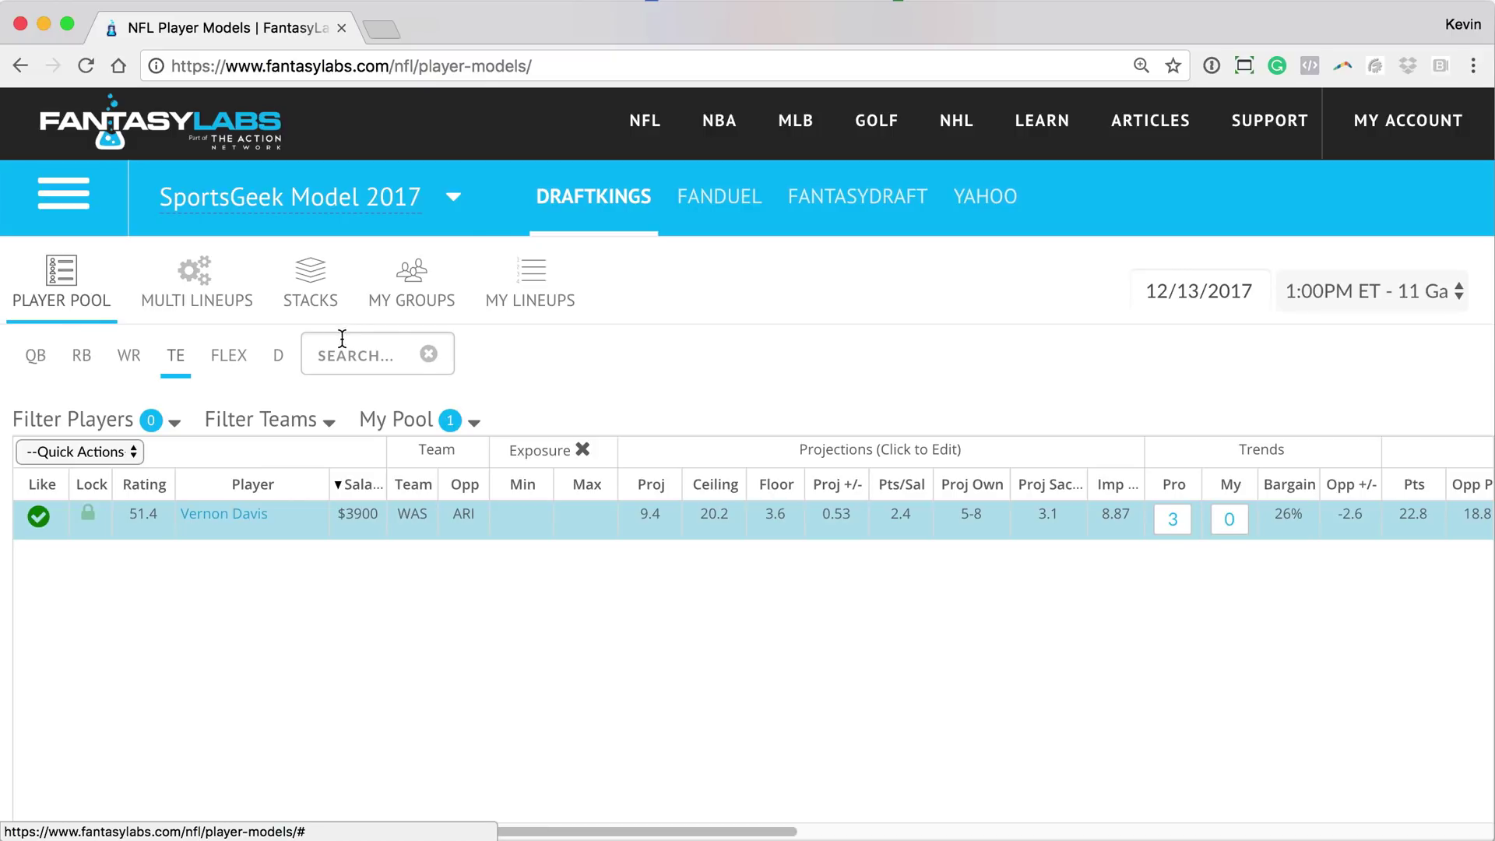
Show the defense pool, where Washington Defense projects 7.8 with a 13.4 ceiling.
left_click(272, 355)
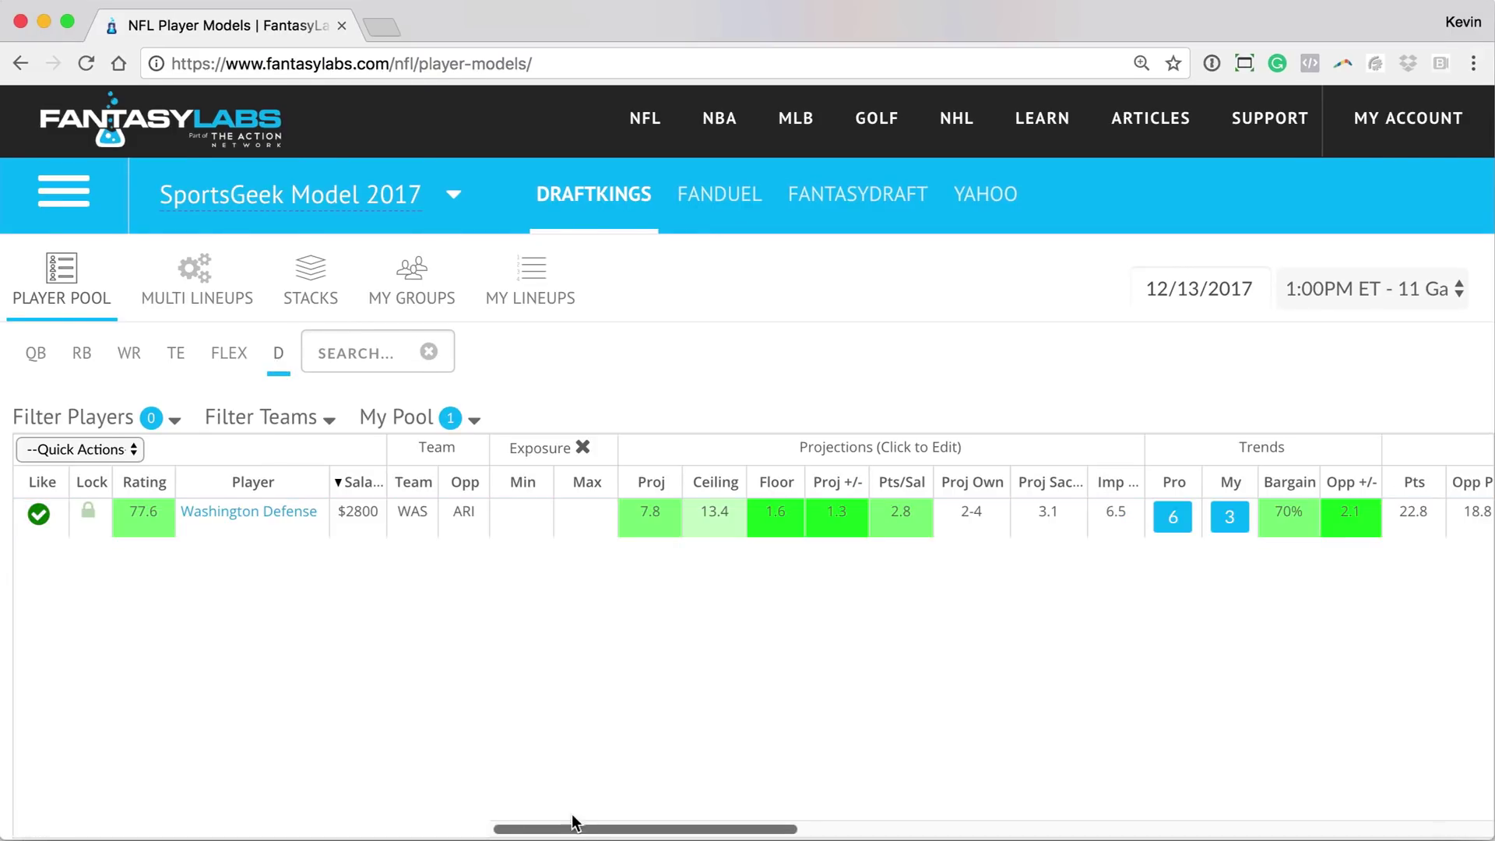
left_click_drag(600, 828, 853, 830)
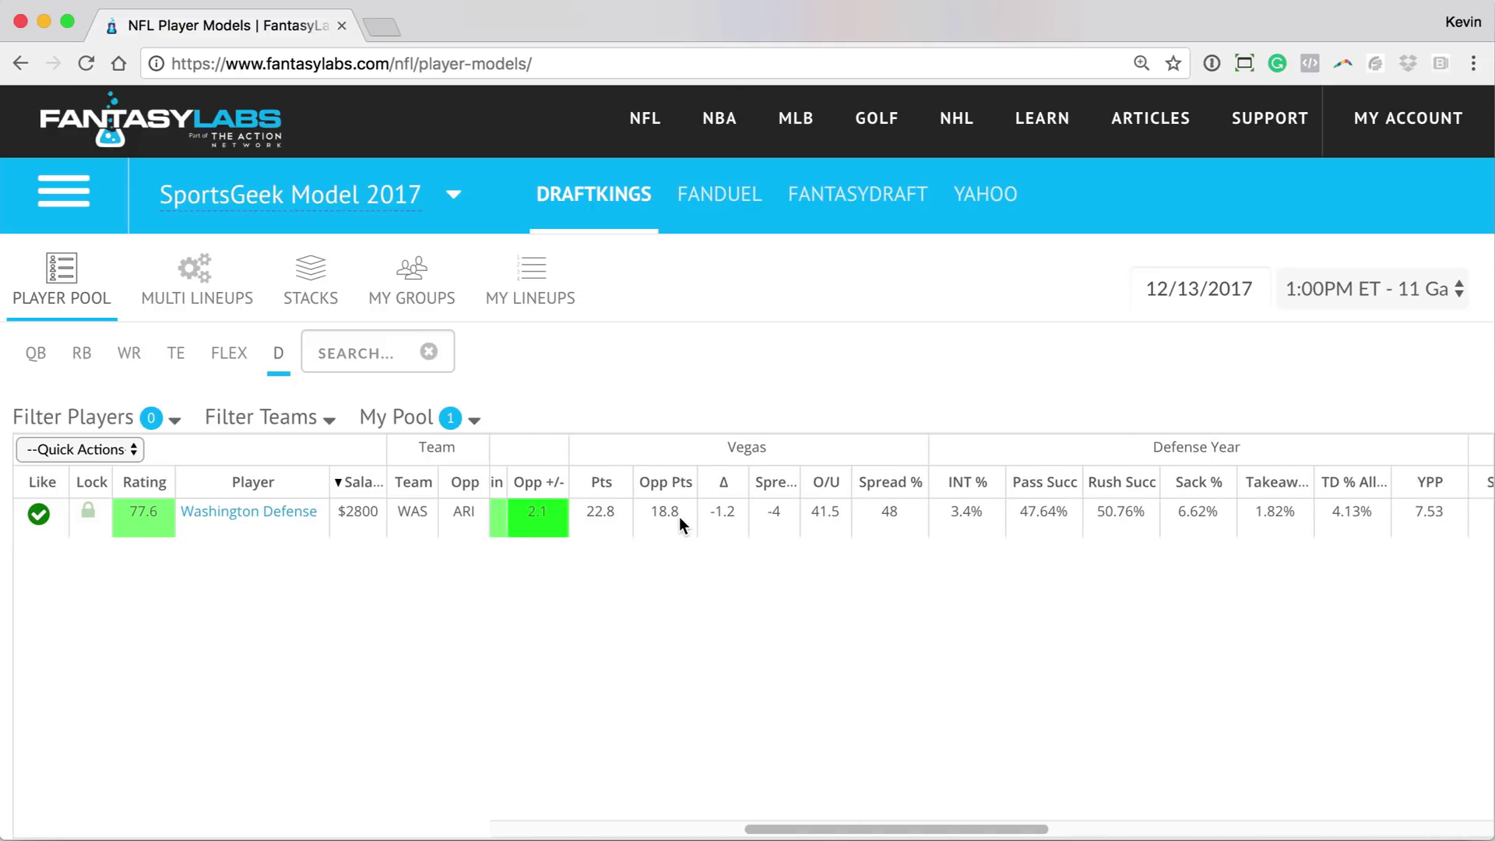
scroll(779, 805, "left", 5)
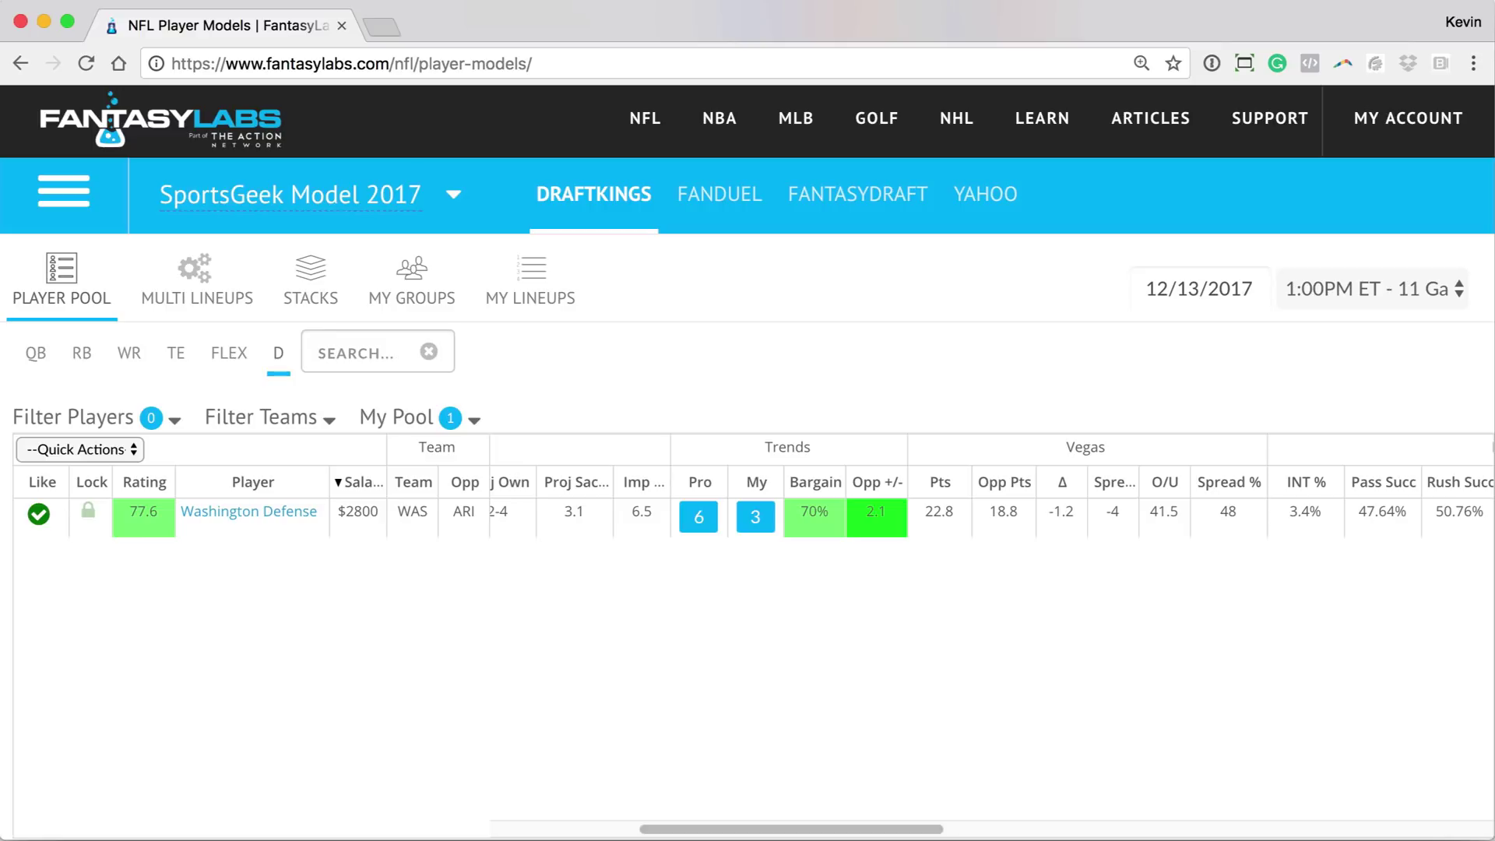
left_click_drag(805, 830, 703, 829)
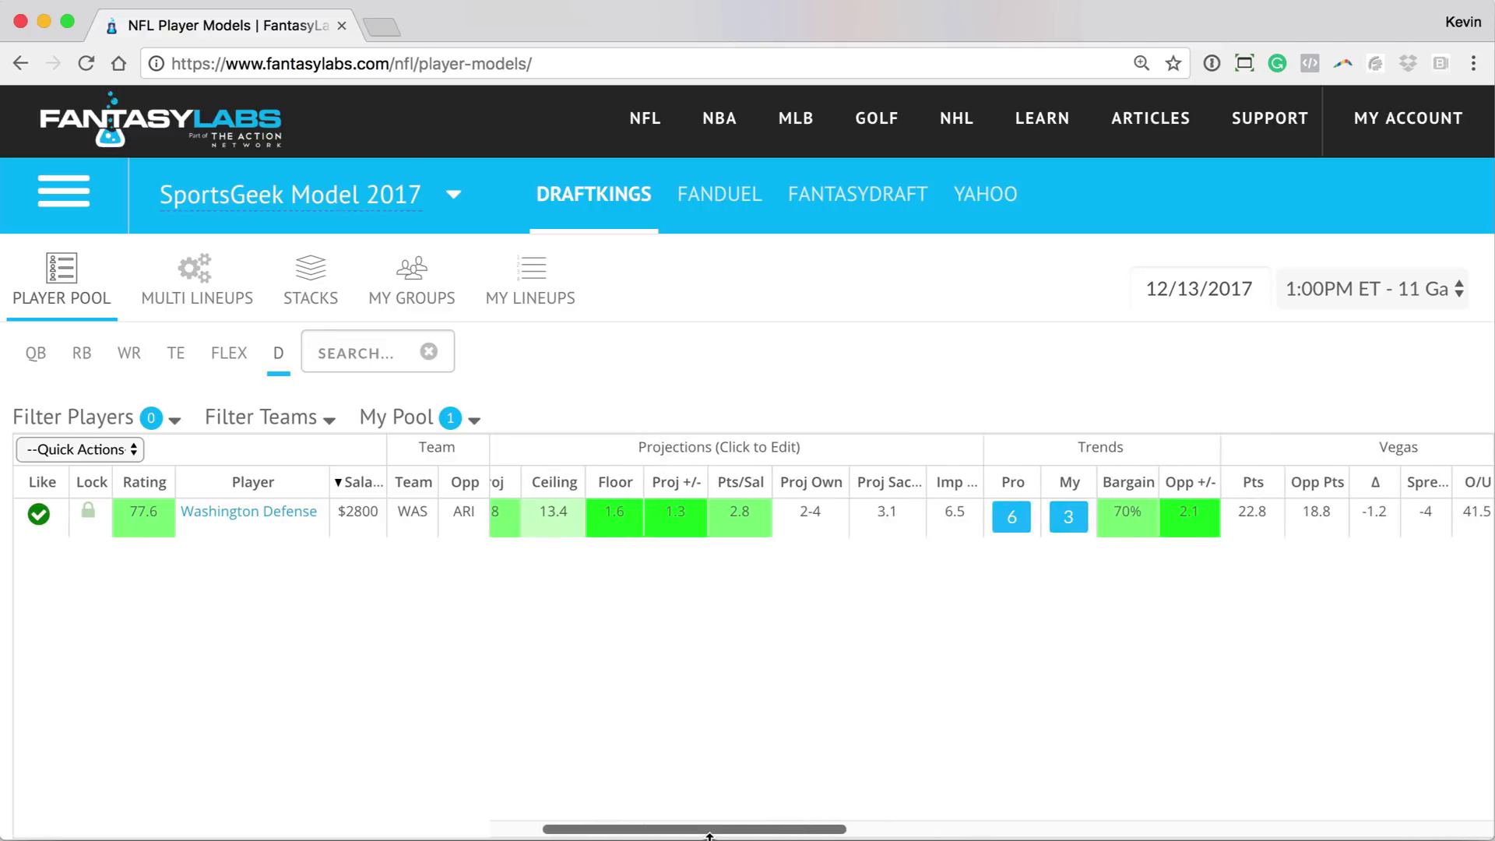
left_click(235, 514)
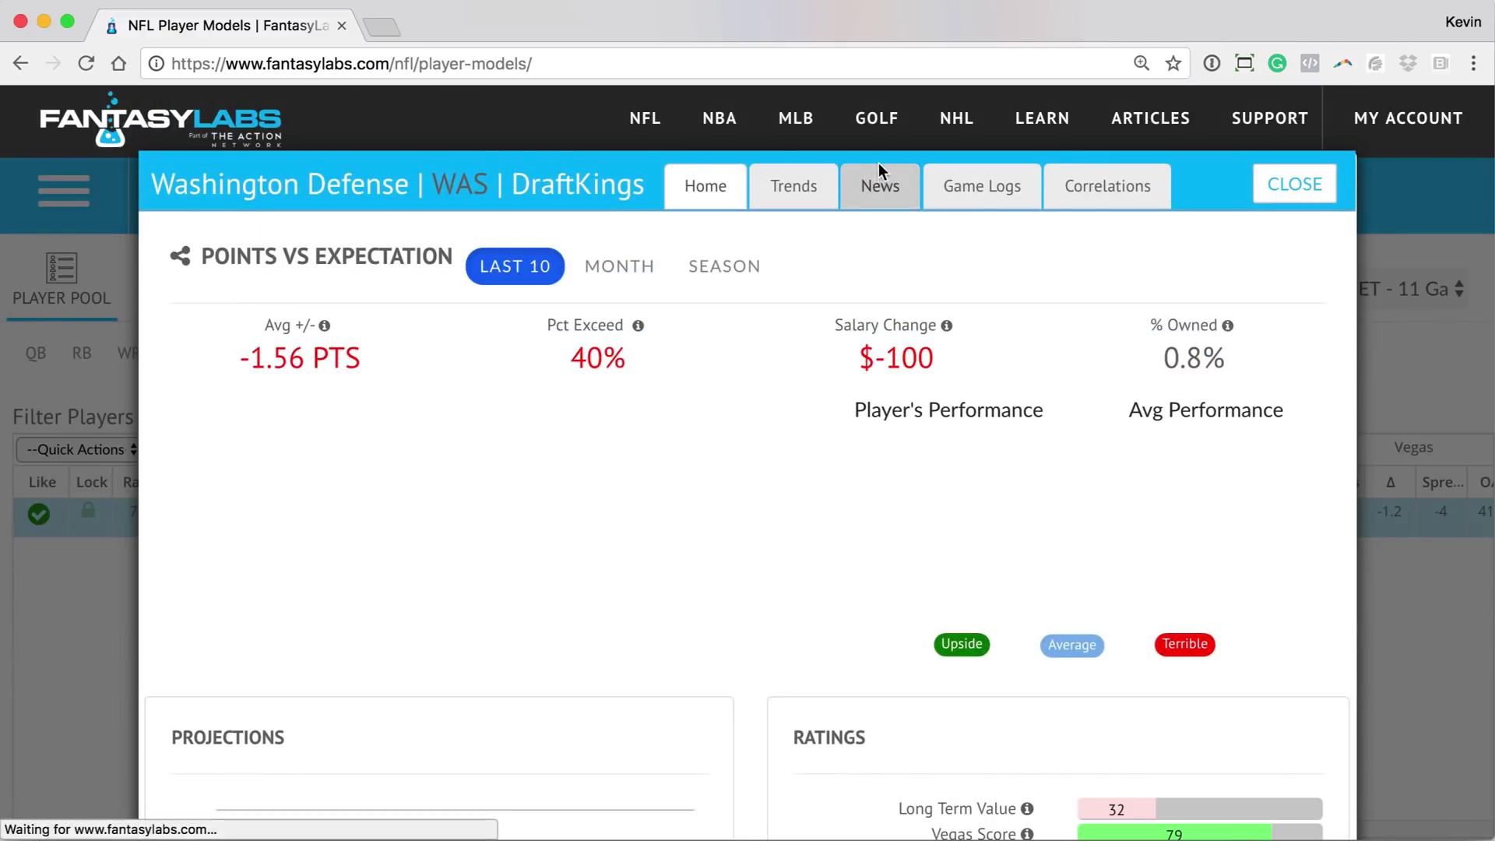
left_click(947, 185)
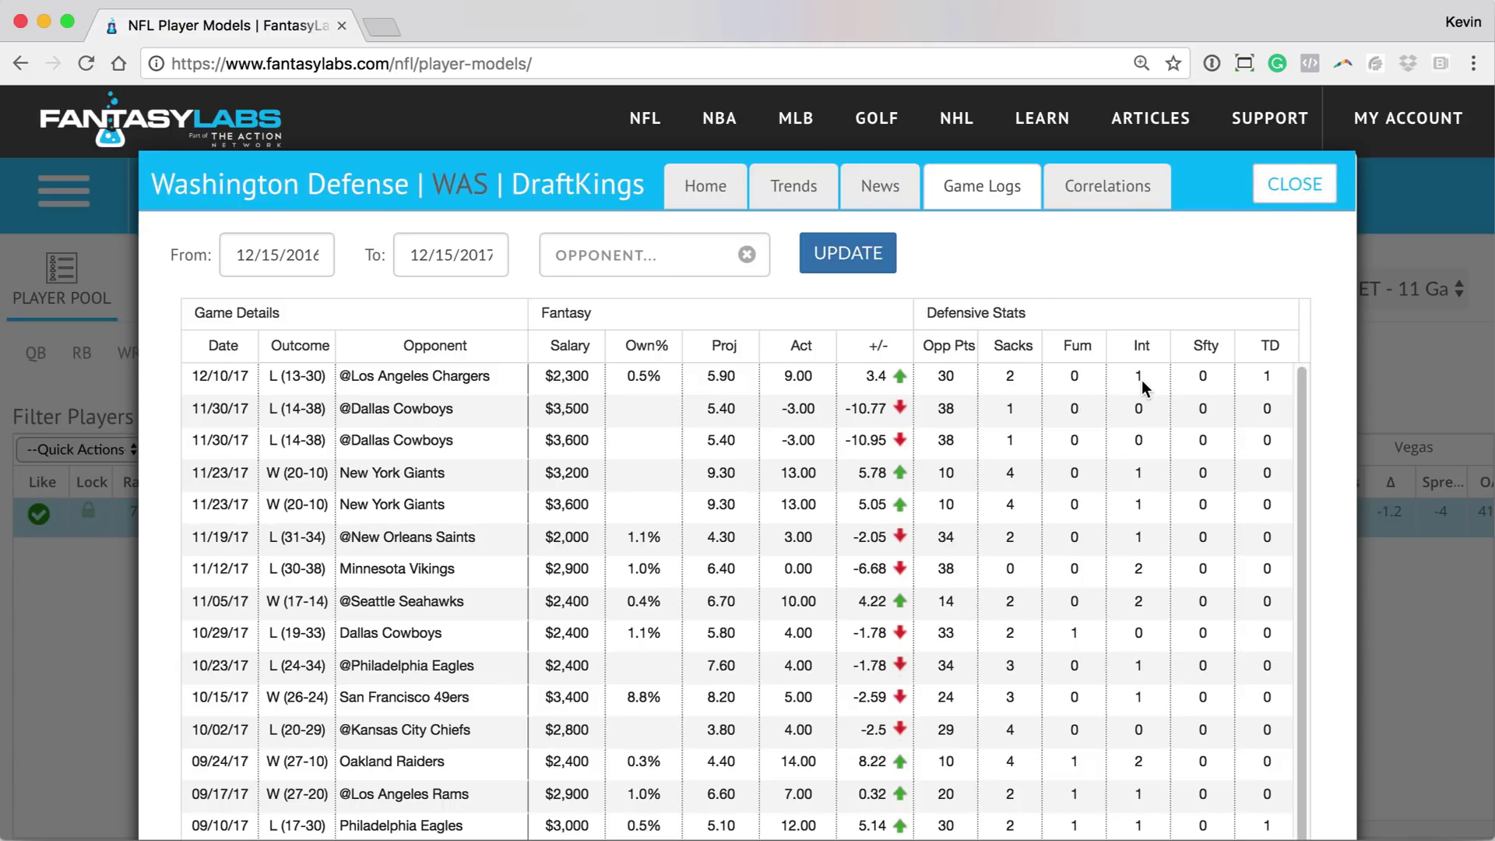
left_click(1294, 184)
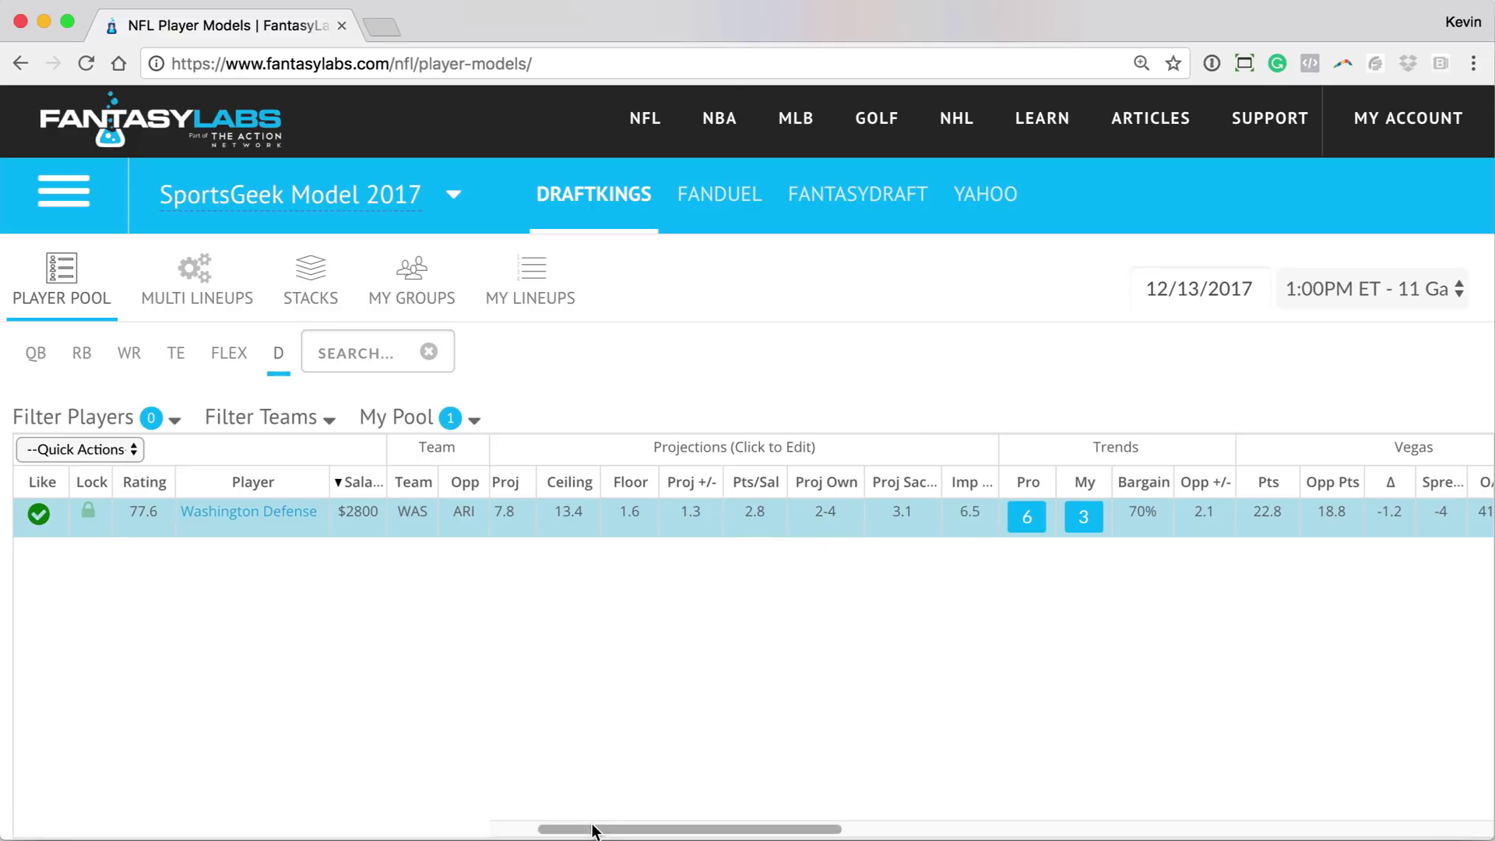
left_click_drag(593, 827, 549, 827)
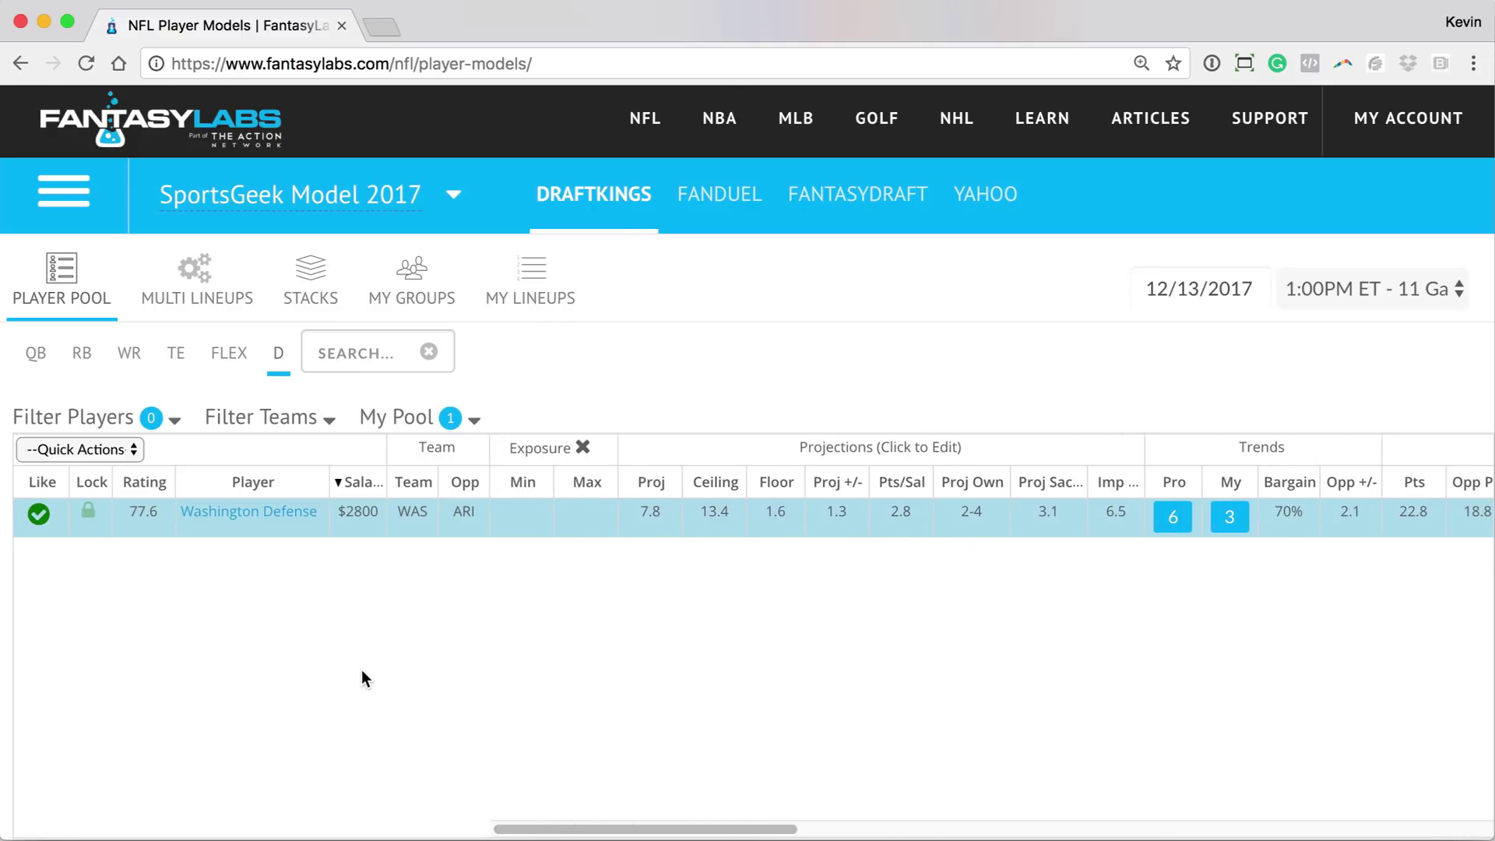